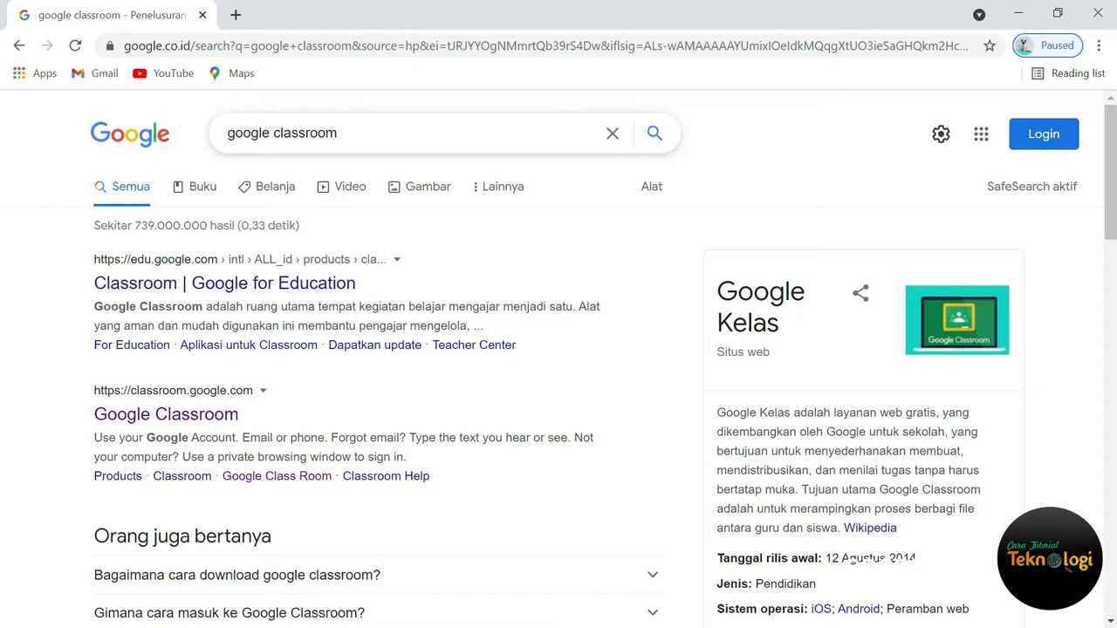
Open Google Classroom from the search results and sign in with the saved Google account.
left_click(207, 420)
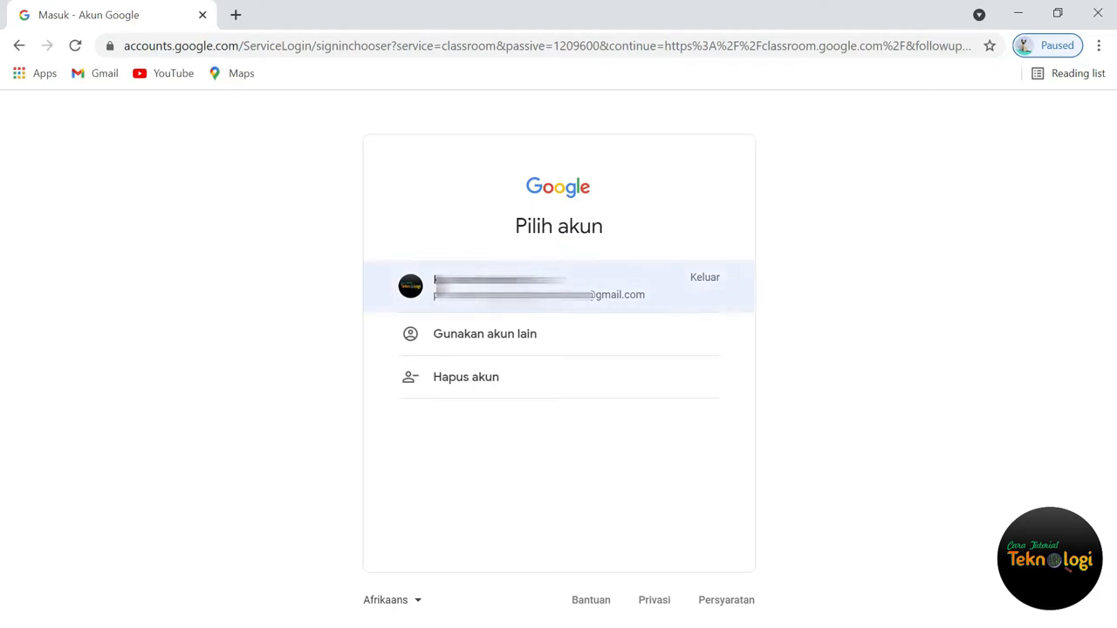
left_click(513, 299)
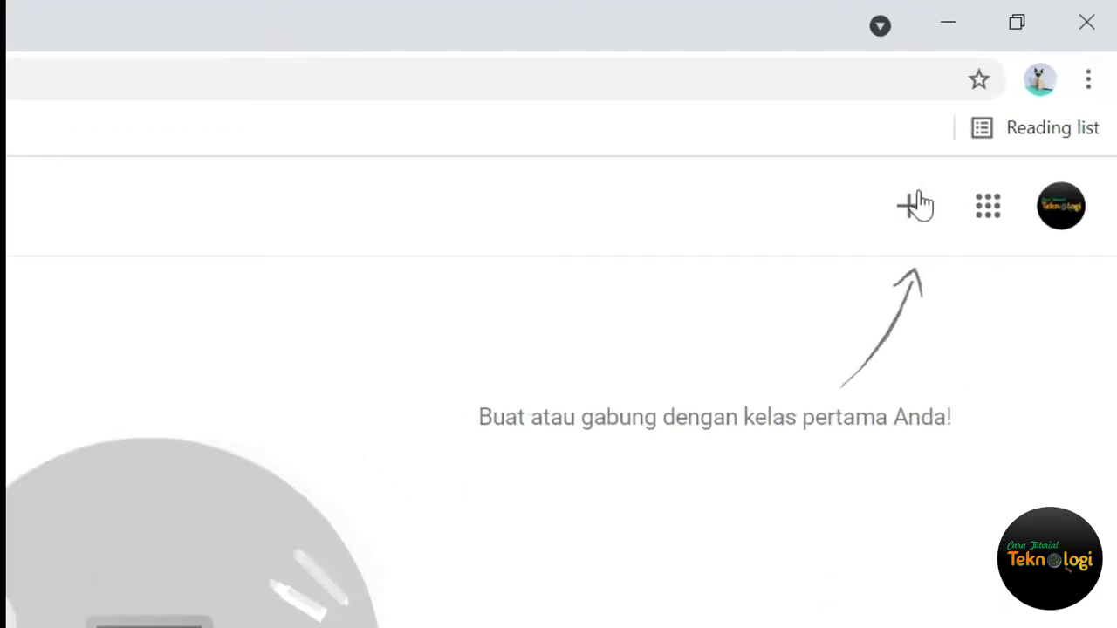
View the form for joining a class with a class code and close it without joining.
left_click(914, 210)
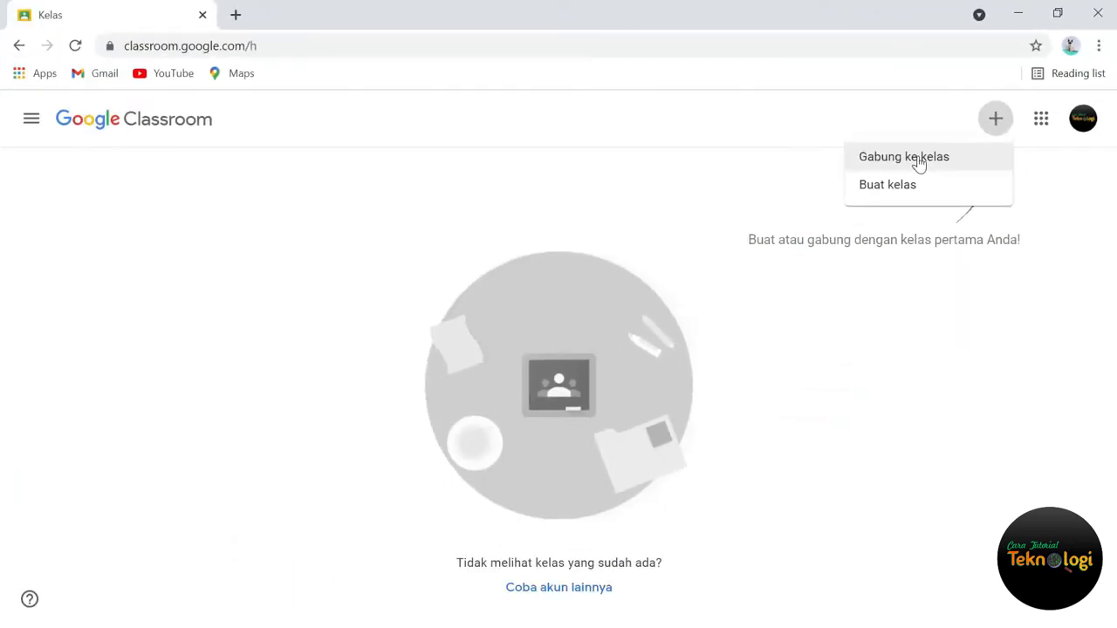
left_click(919, 162)
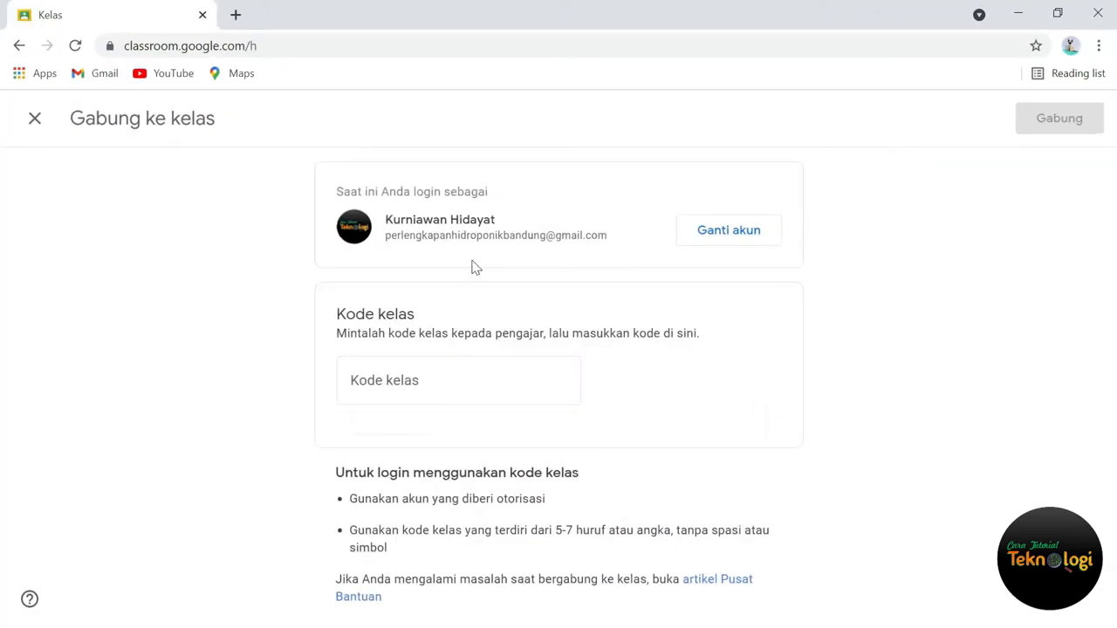
left_click(427, 386)
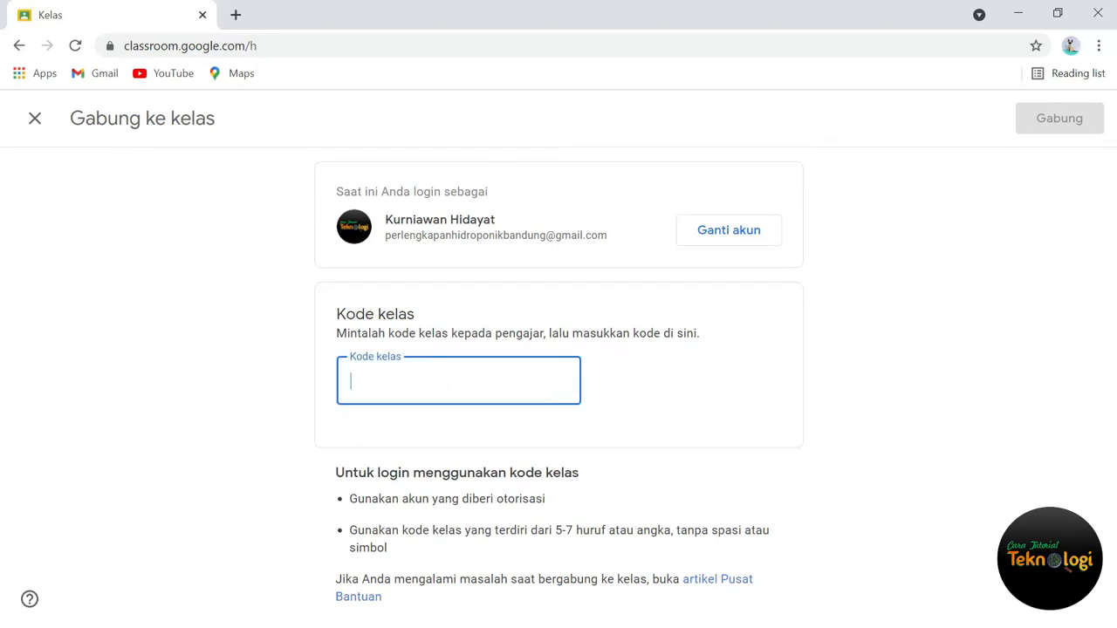
left_click(34, 117)
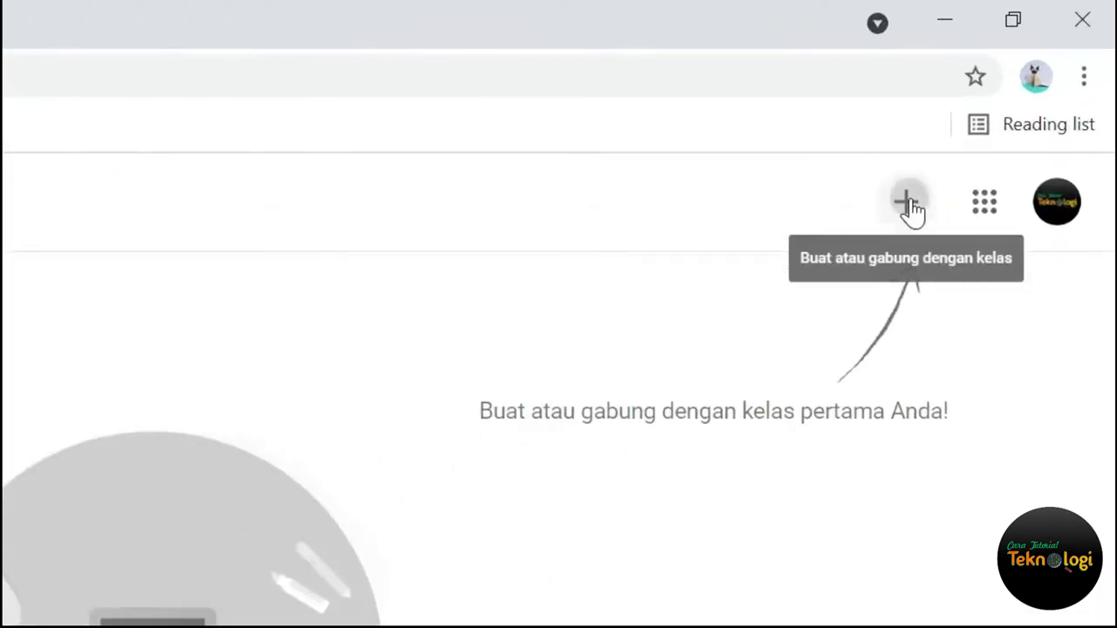
Start creating a class and accept the notice about not using Classroom at a school with students.
left_click(996, 120)
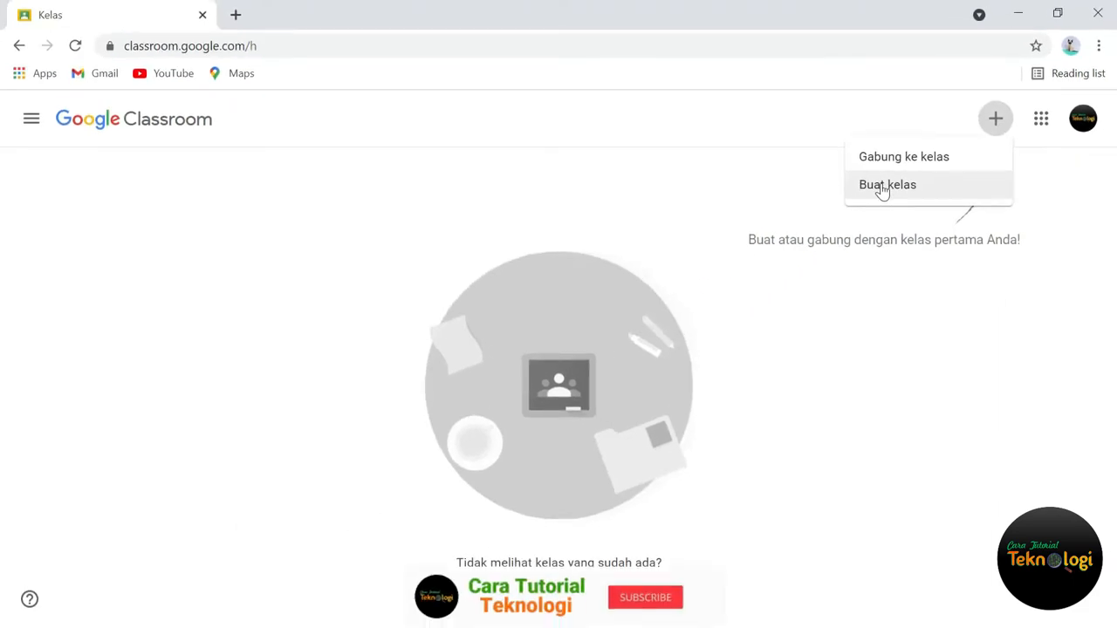
left_click(734, 328)
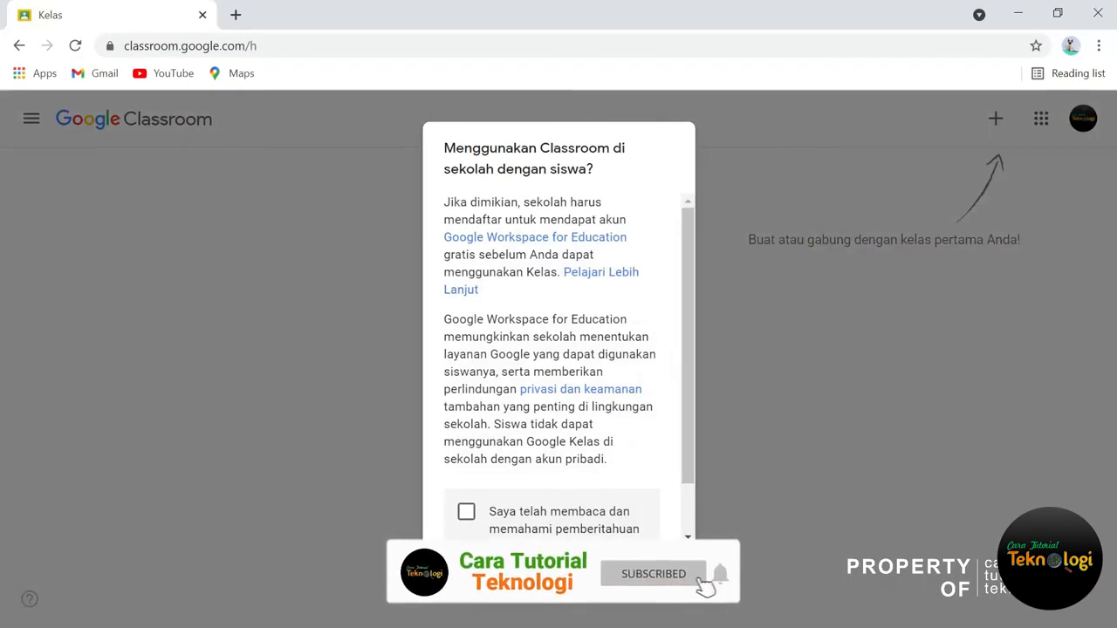
scroll(558, 366, "down", 1)
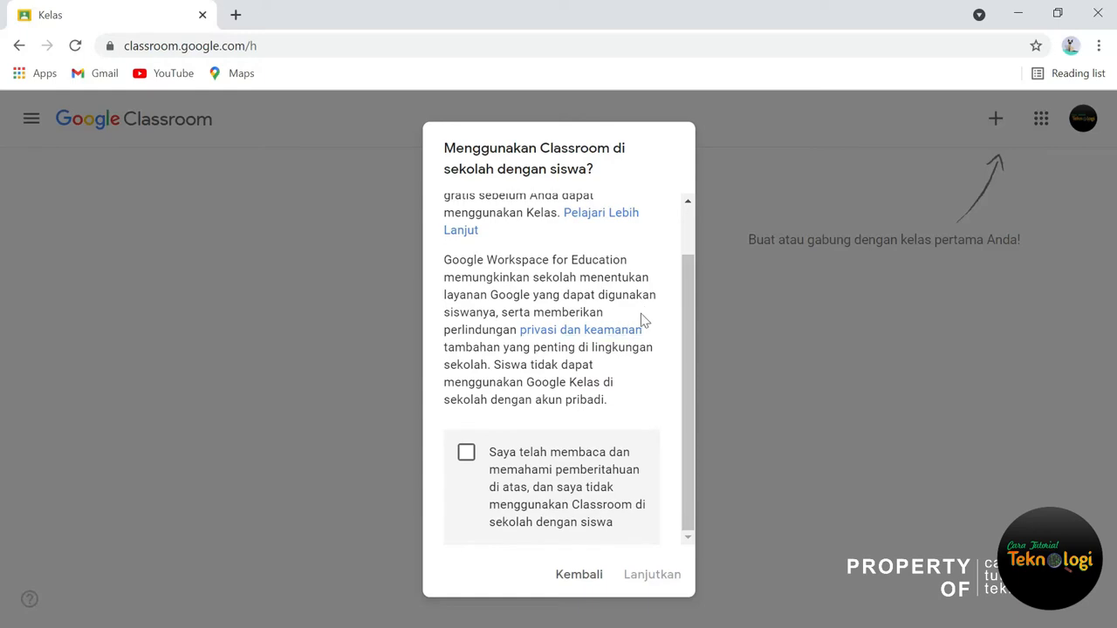
left_click(467, 455)
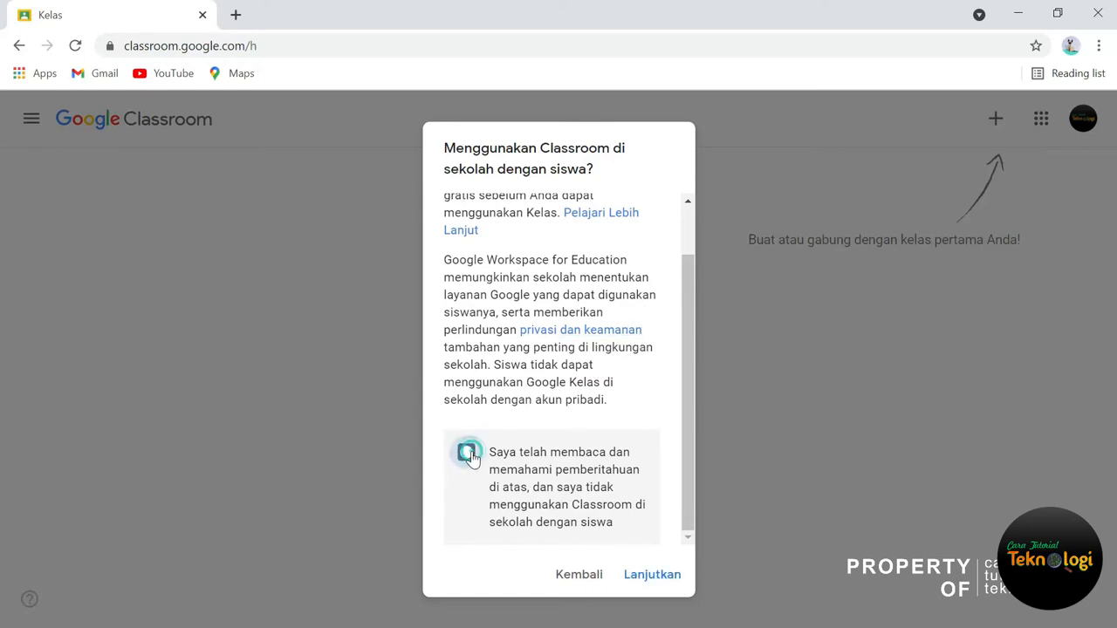
left_click(653, 575)
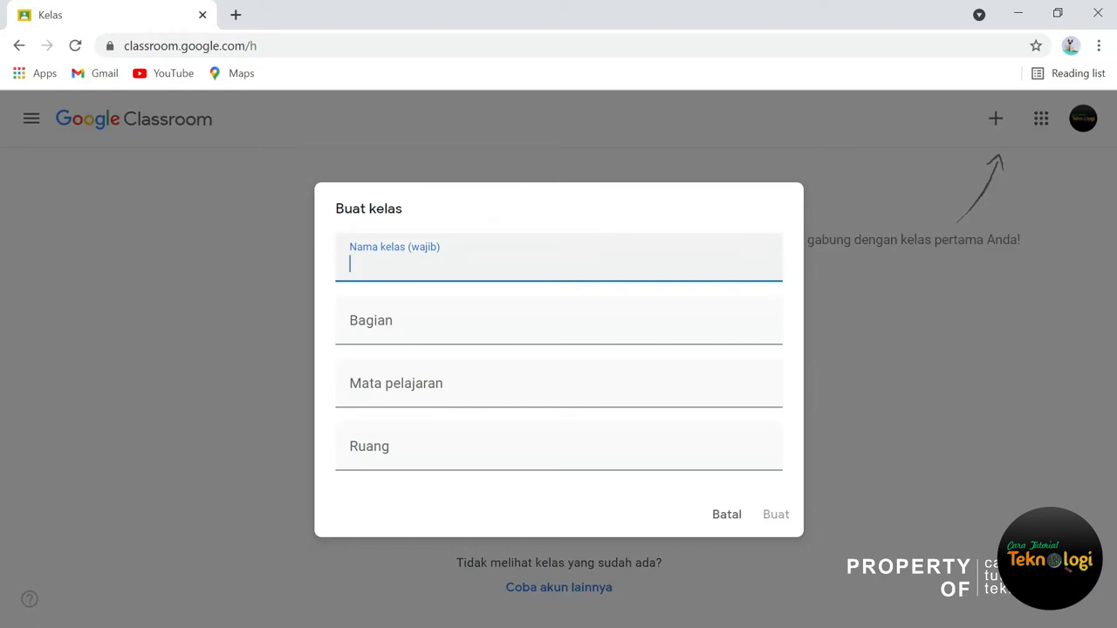
Name the class Kelas TIK and enter "GURU :" followed by the teacher's name and title as the section.
type("Kelas ")
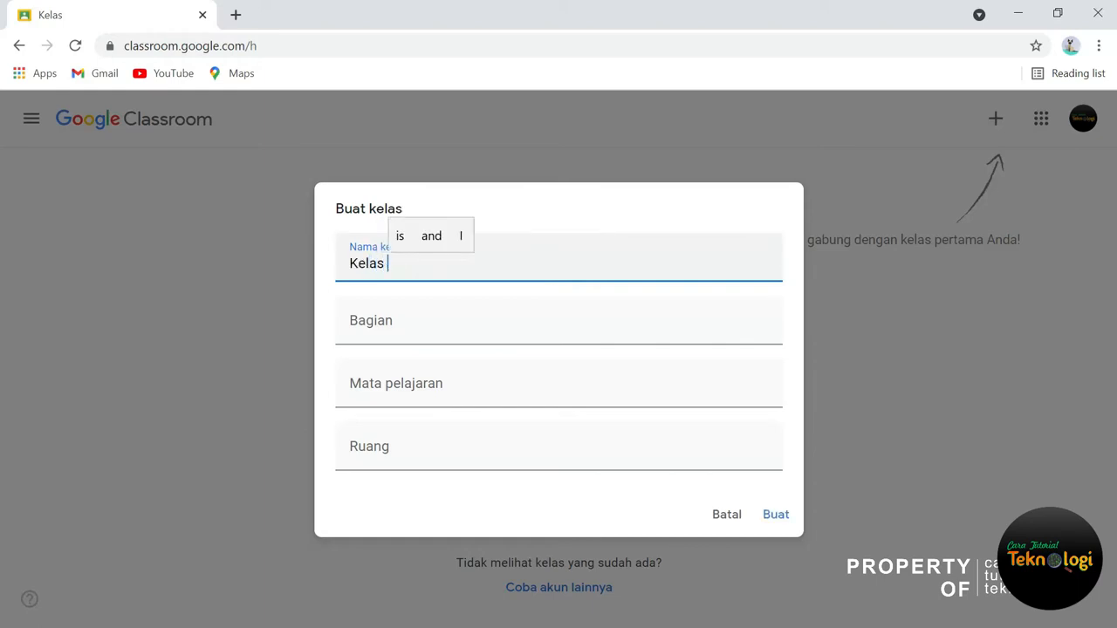
type("TIK")
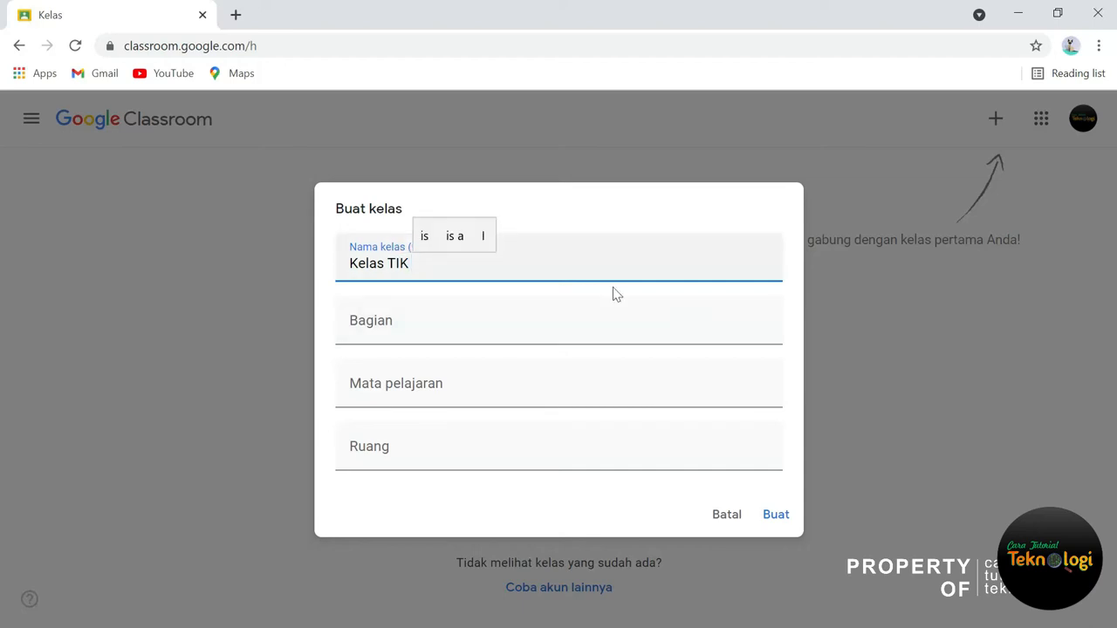
left_click(459, 327)
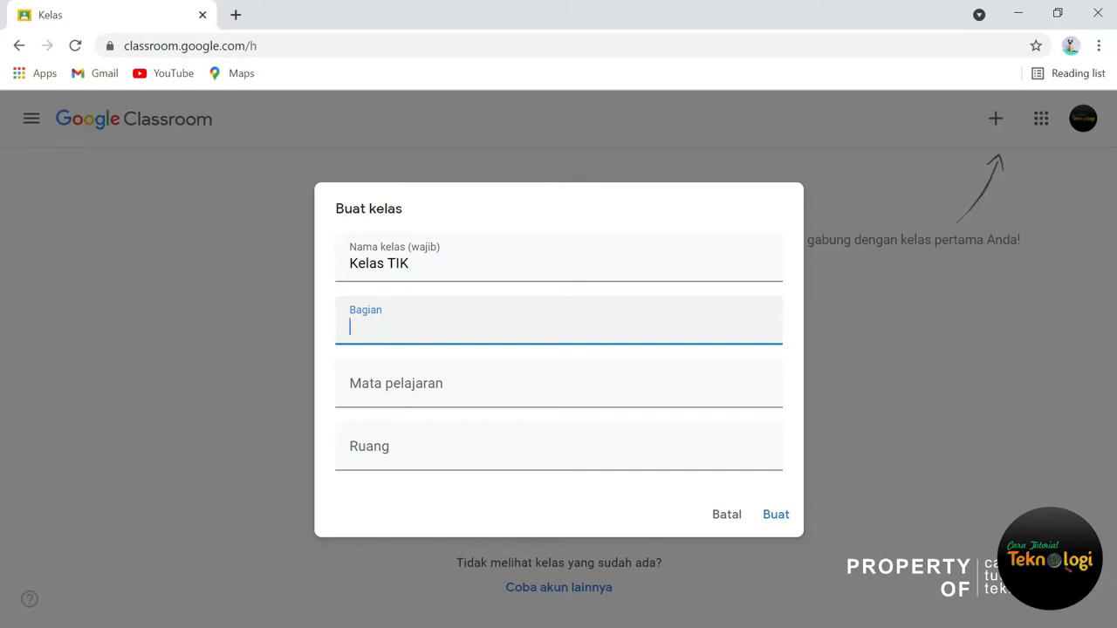
type("GURU ")
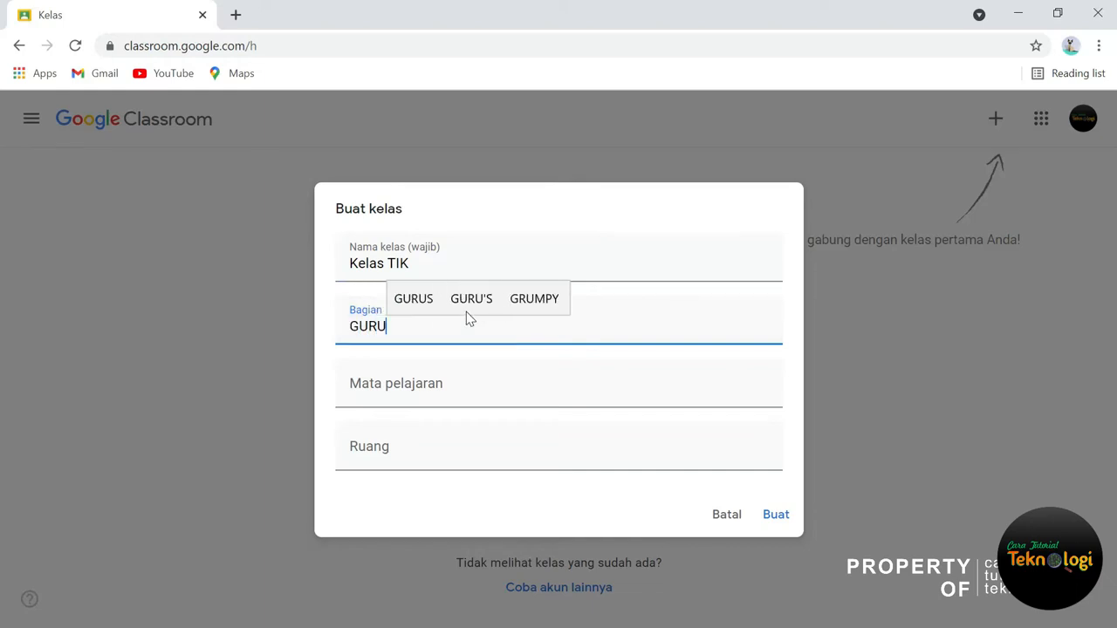
type(": ")
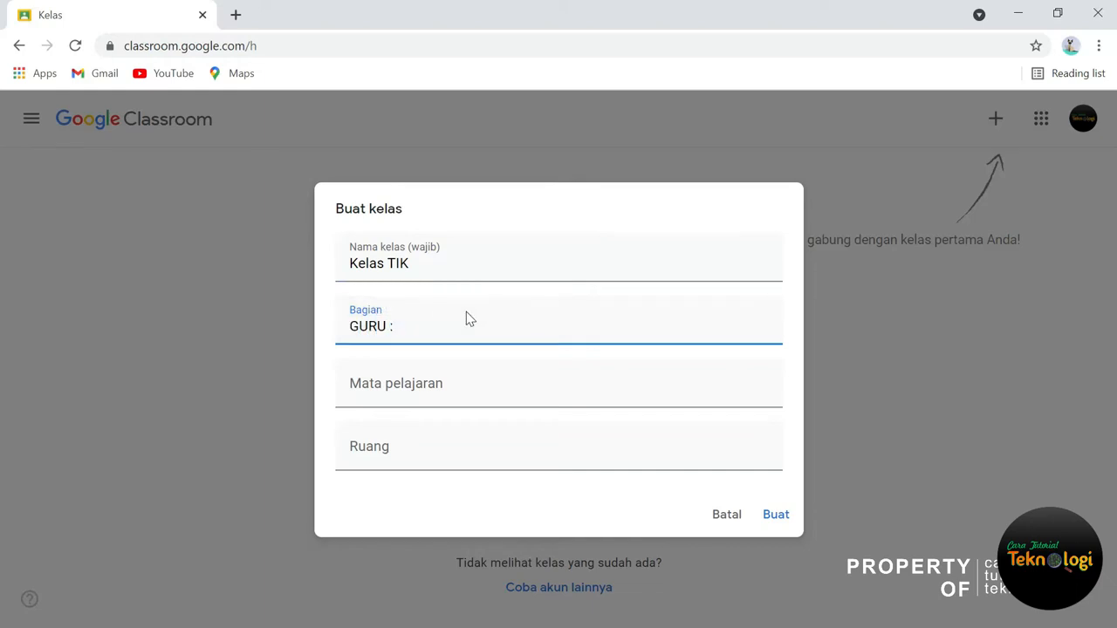
type("Bpk")
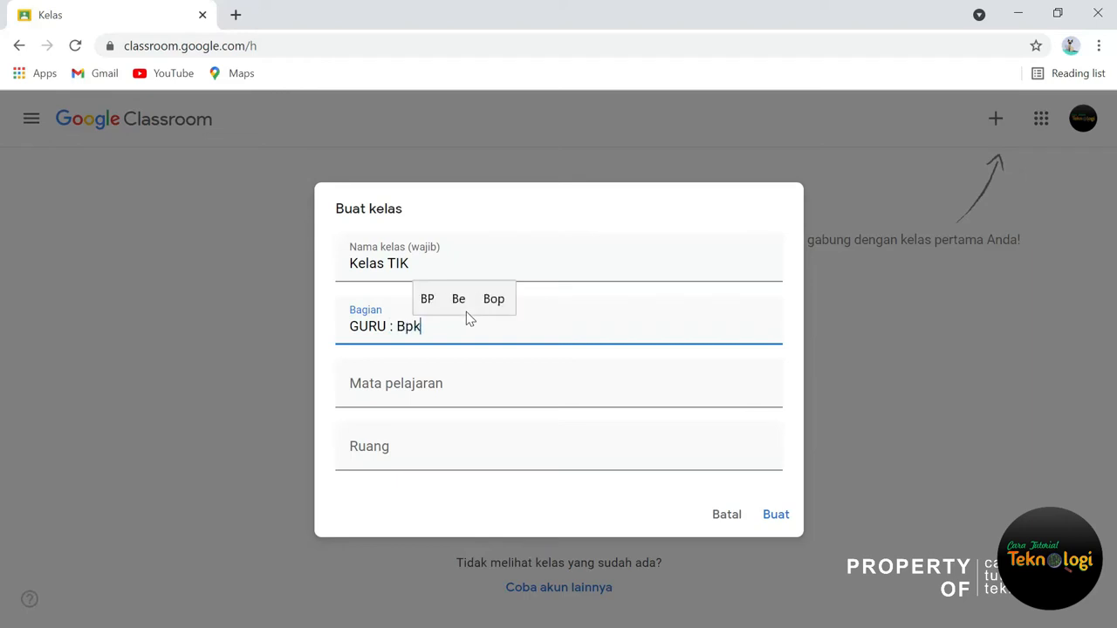
type(". Ahmad")
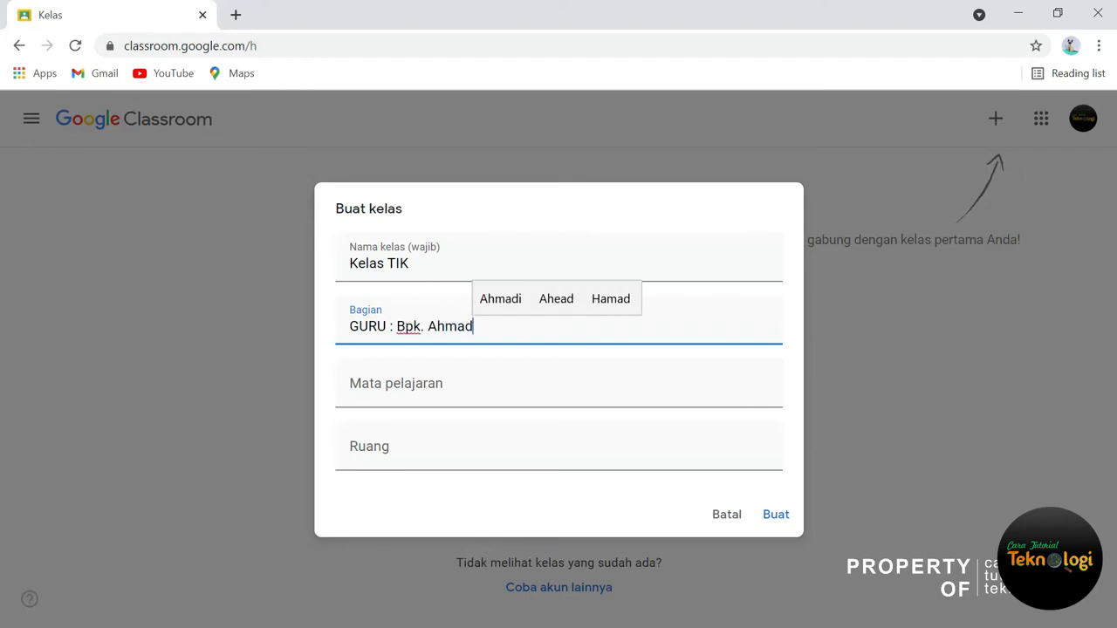
type(", ST")
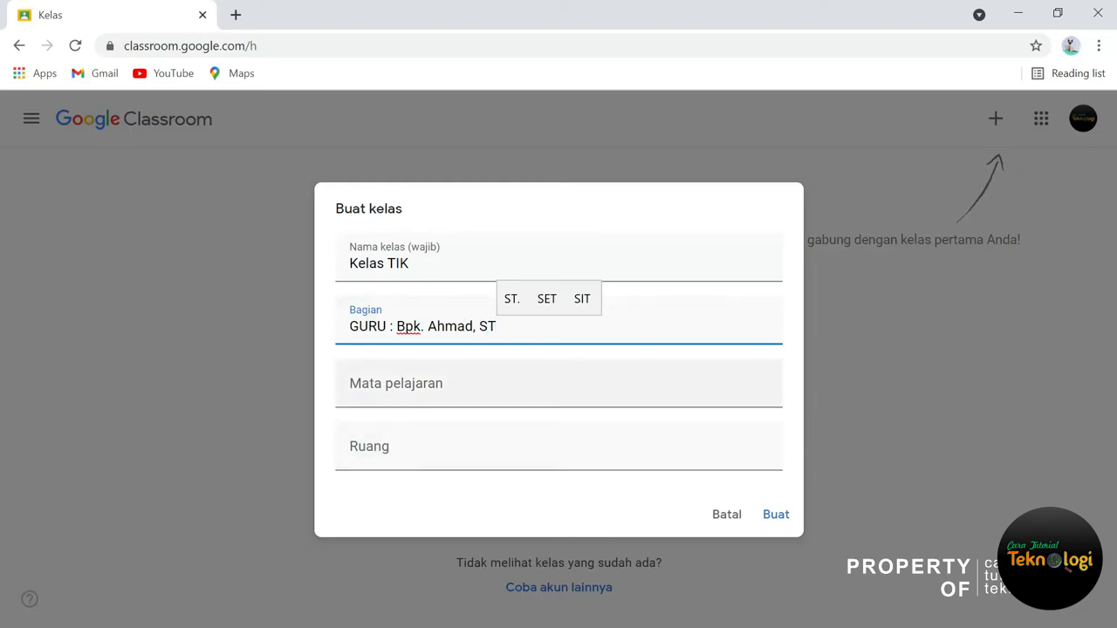
Set the subject to Programmer, create the class with the room left blank, and dismiss the student invitation tip.
left_click(453, 382)
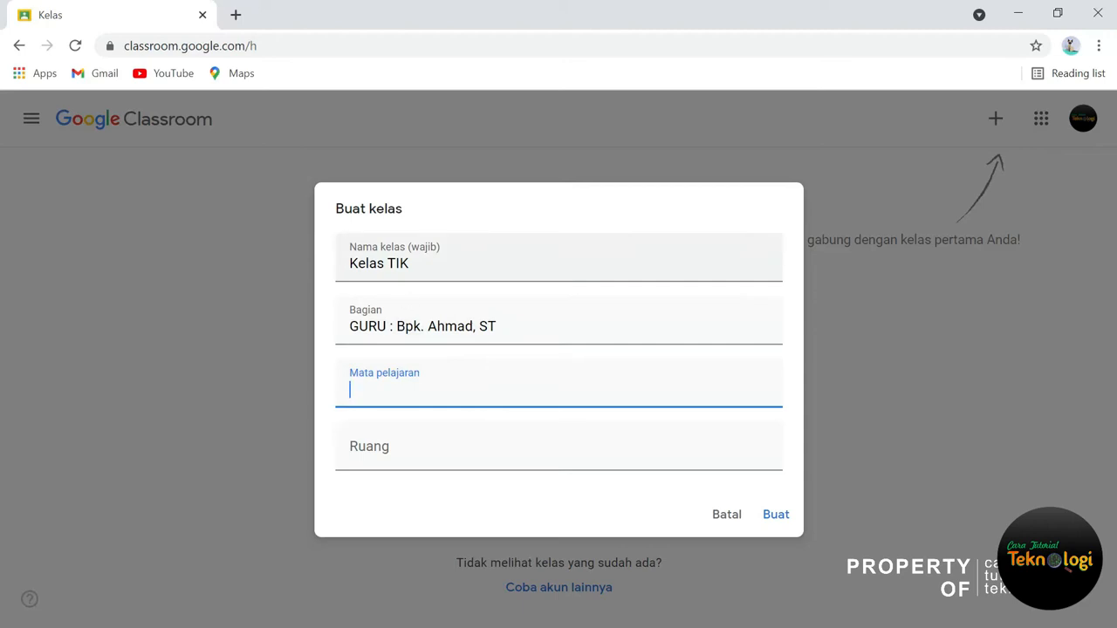
left_click(396, 391)
type("Programmer")
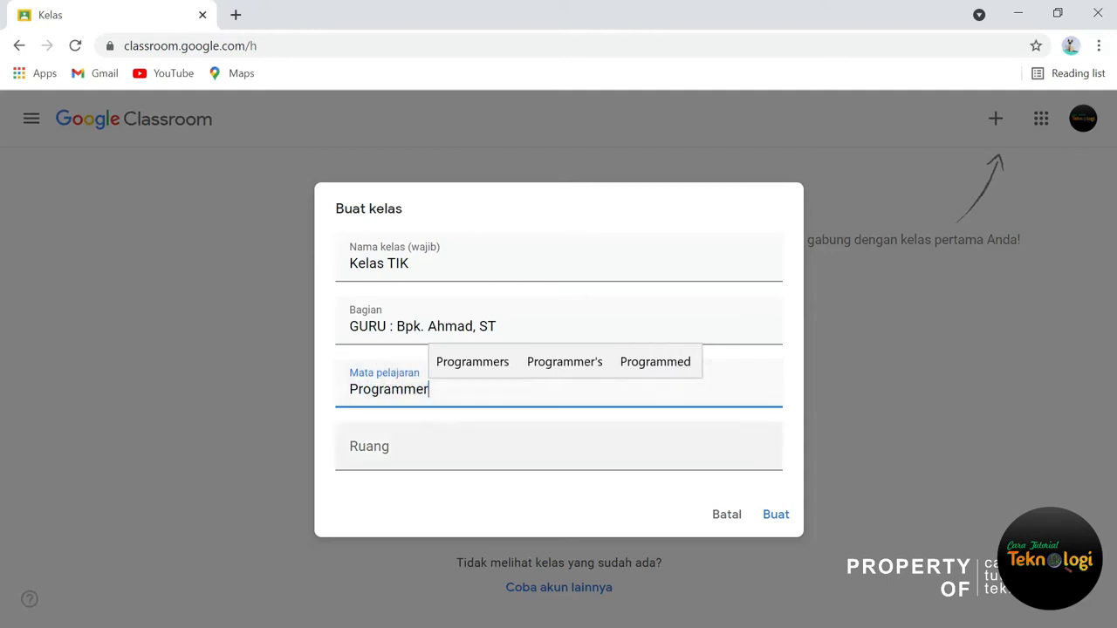
left_click(424, 454)
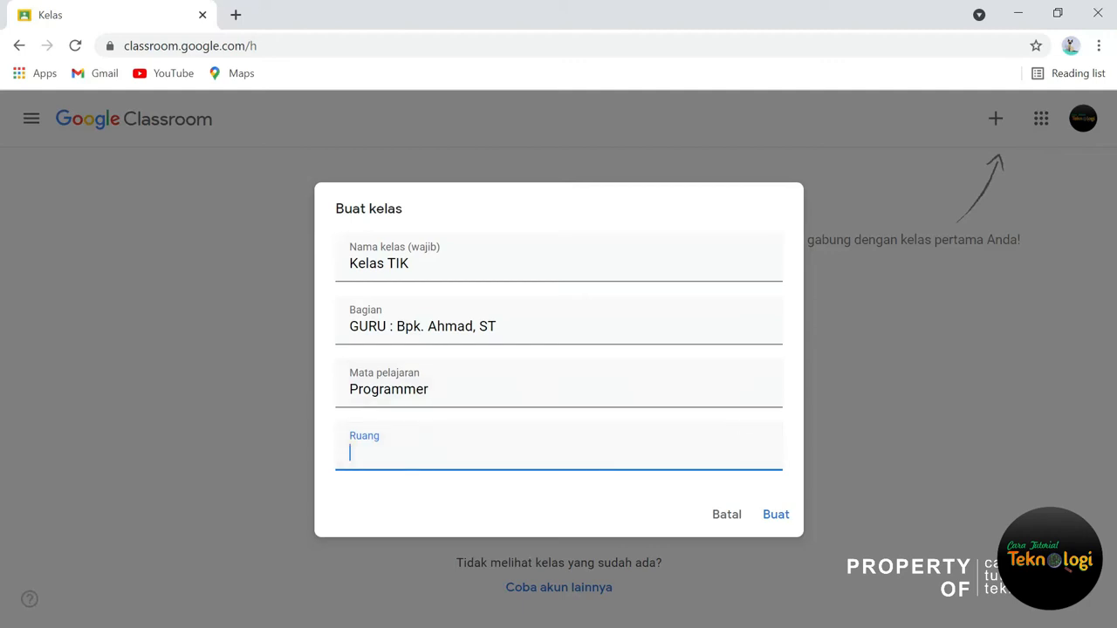
left_click(775, 516)
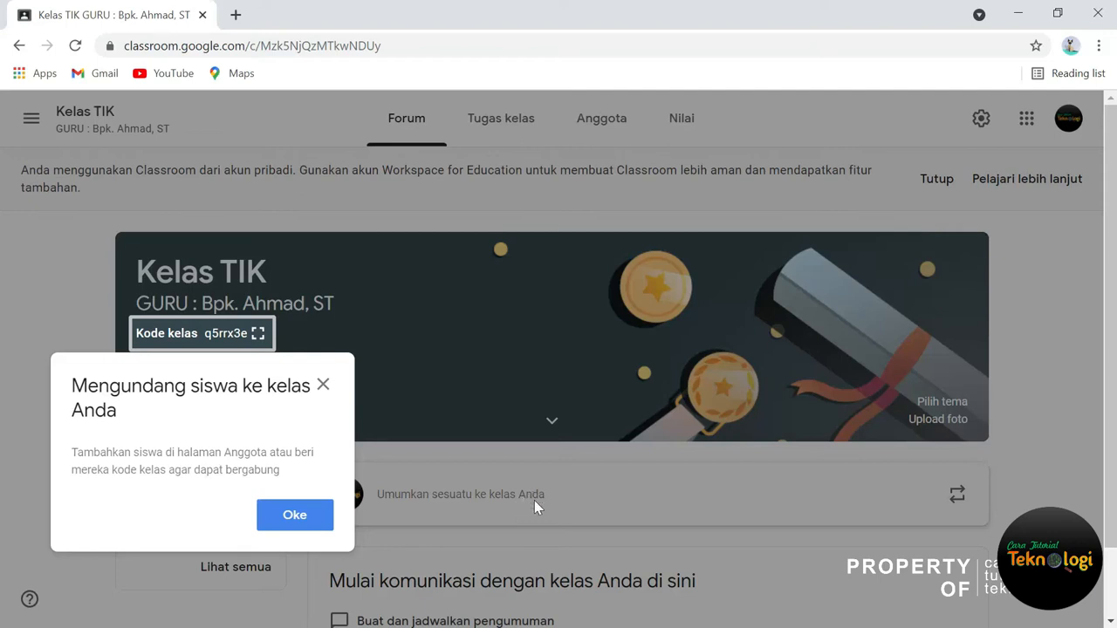
left_click(321, 386)
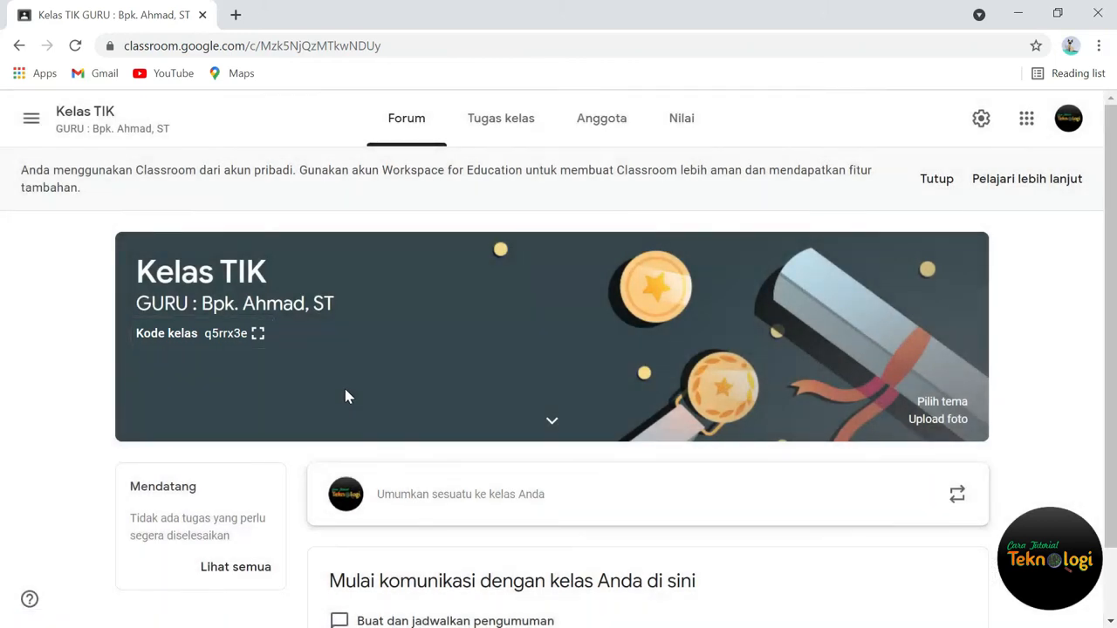
Display the class code enlarged, copy the class invitation link, and close the code view.
scroll(344, 386, "down", 1)
scroll(324, 376, "up", 1)
left_click(258, 335)
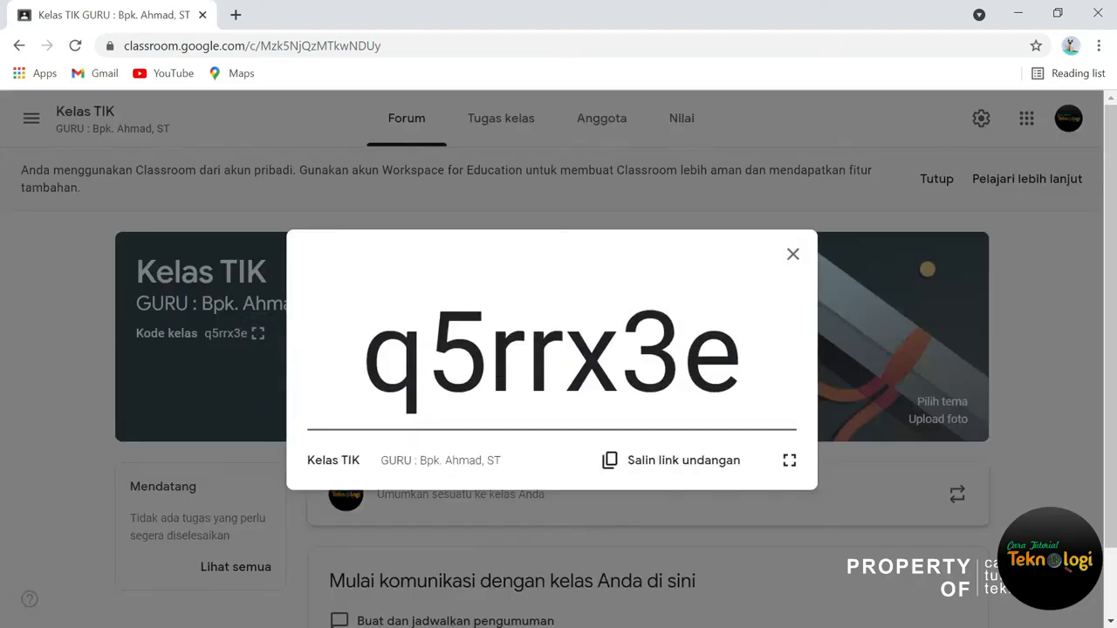
left_click_drag(372, 368, 742, 391)
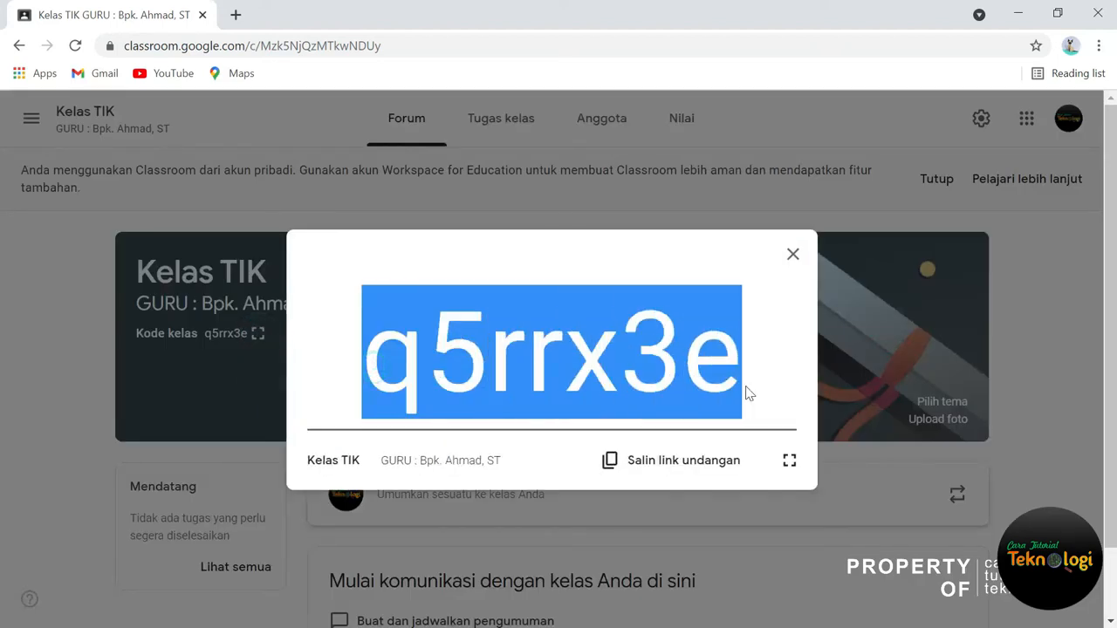
left_click(655, 462)
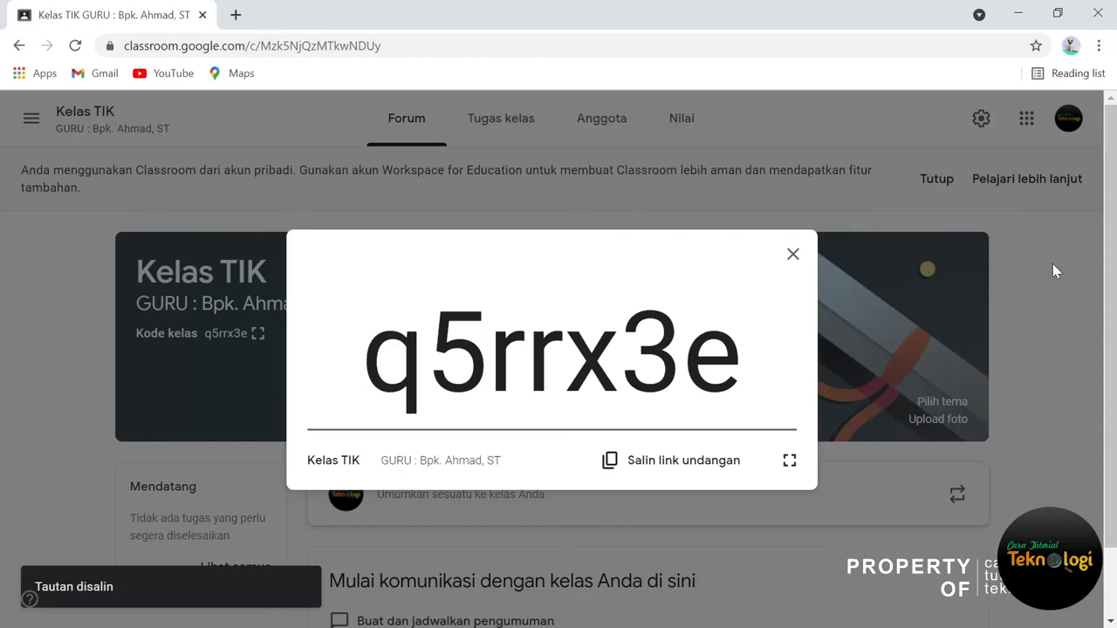
left_click(790, 255)
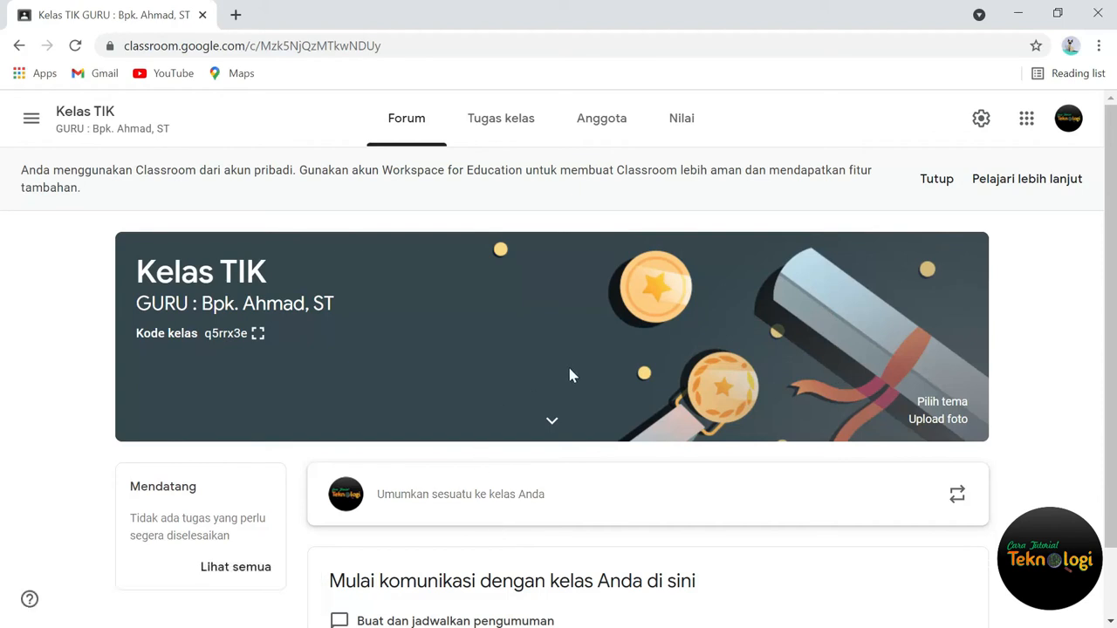
Start a new announcement in the class forum, keeping Semua siswa as the audience.
scroll(598, 410, "down", 1)
scroll(606, 459, "up", 1)
scroll(469, 379, "down", 1)
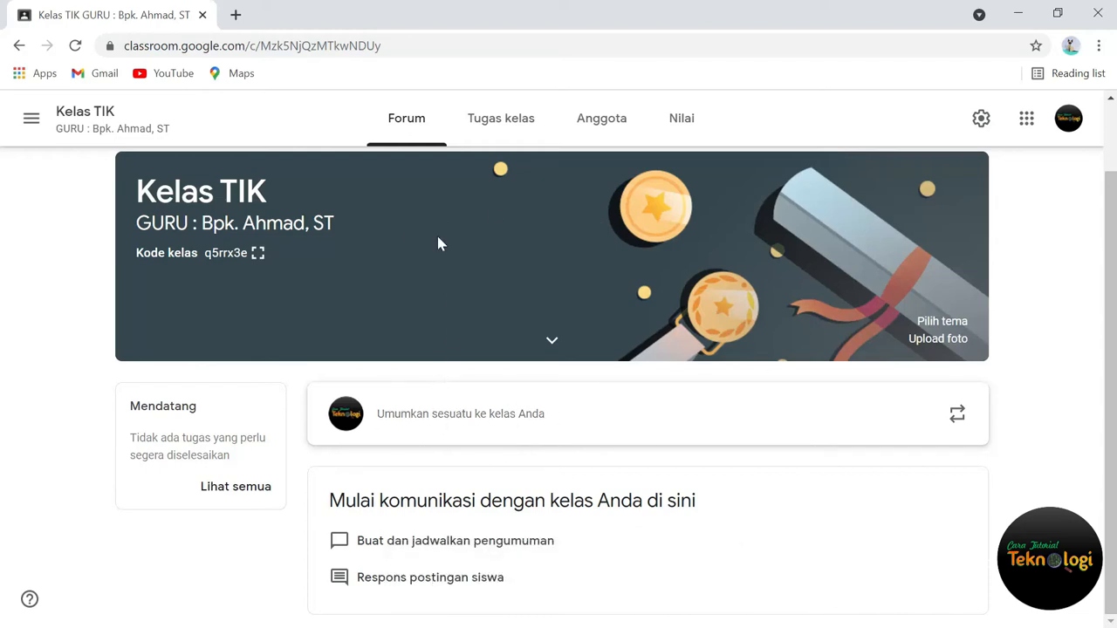
left_click(471, 419)
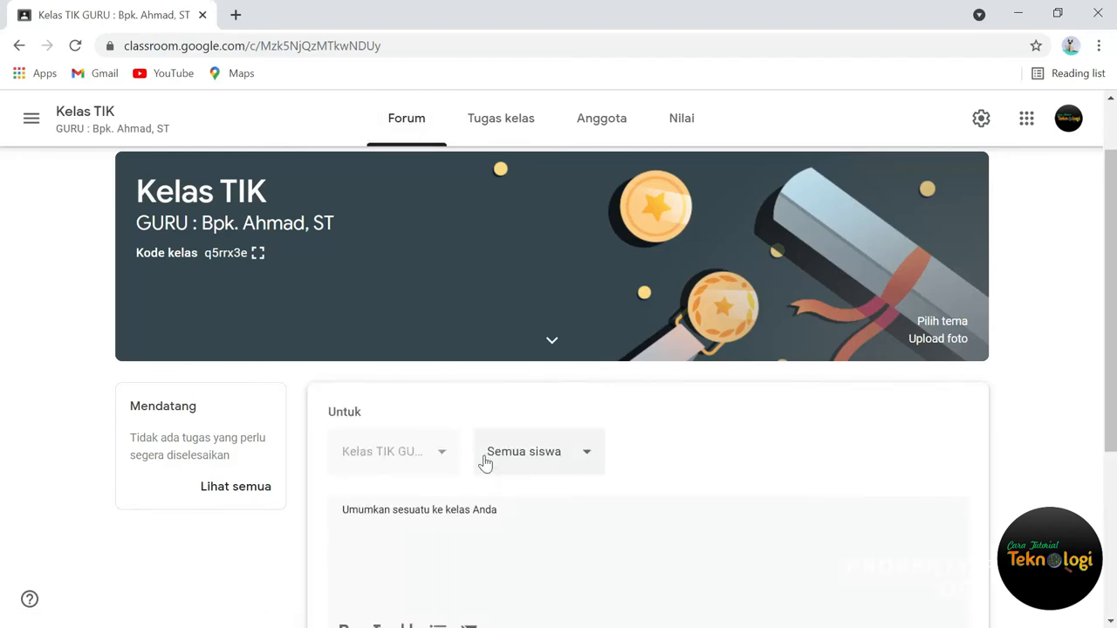
scroll(484, 458, "down", 2)
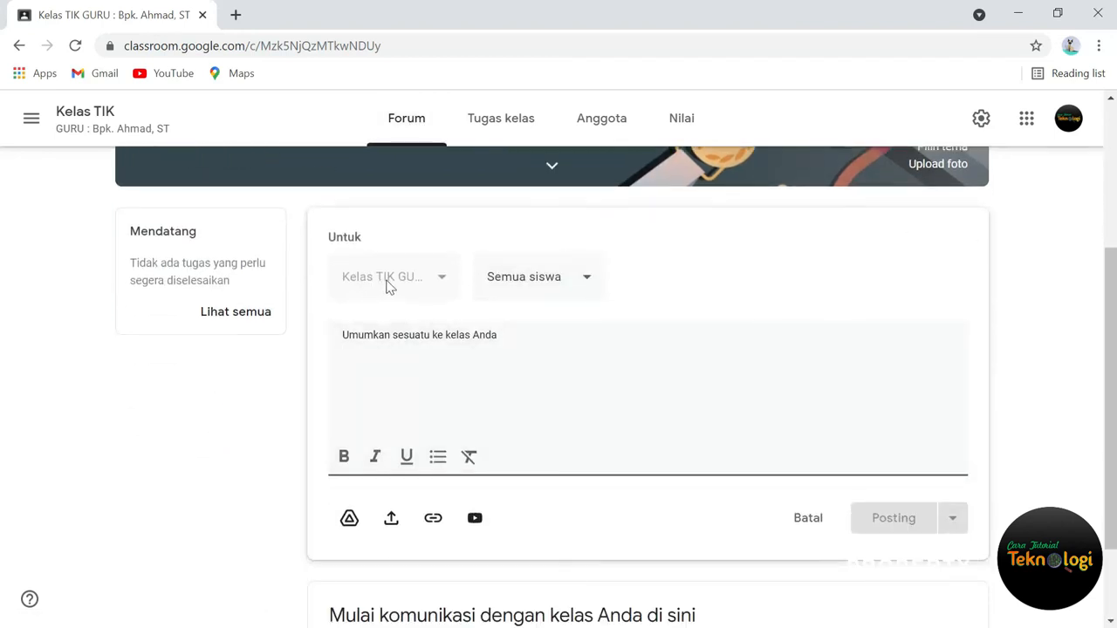
left_click(586, 282)
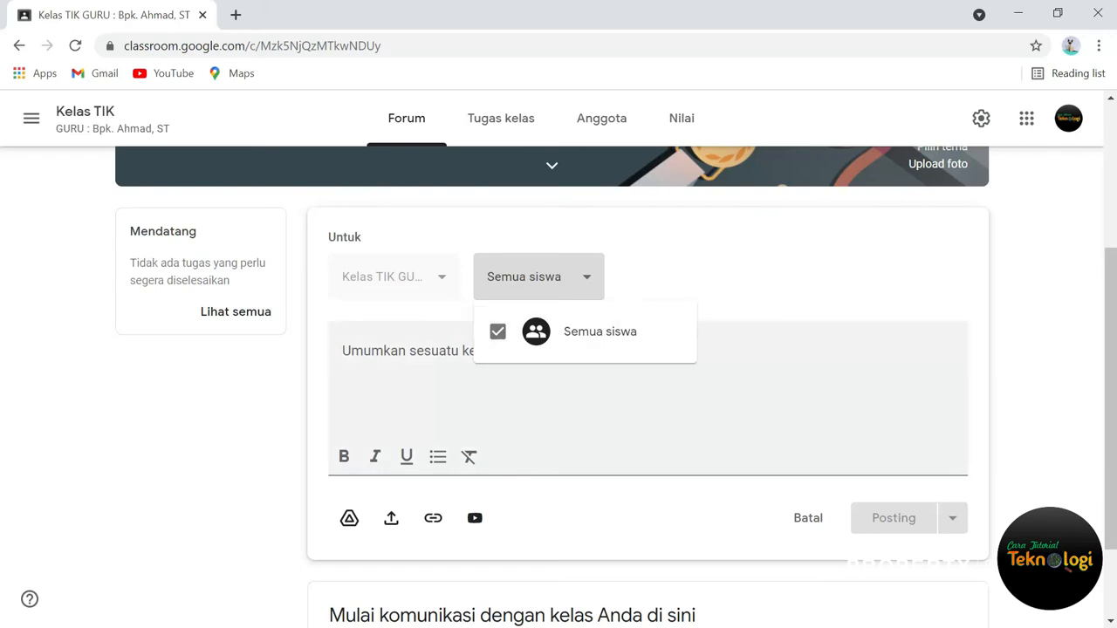
left_click(437, 351)
Write the announcement "Terimakasih kepada siswa yang sudah bergabung...." and post it to the class forum.
left_click(437, 350)
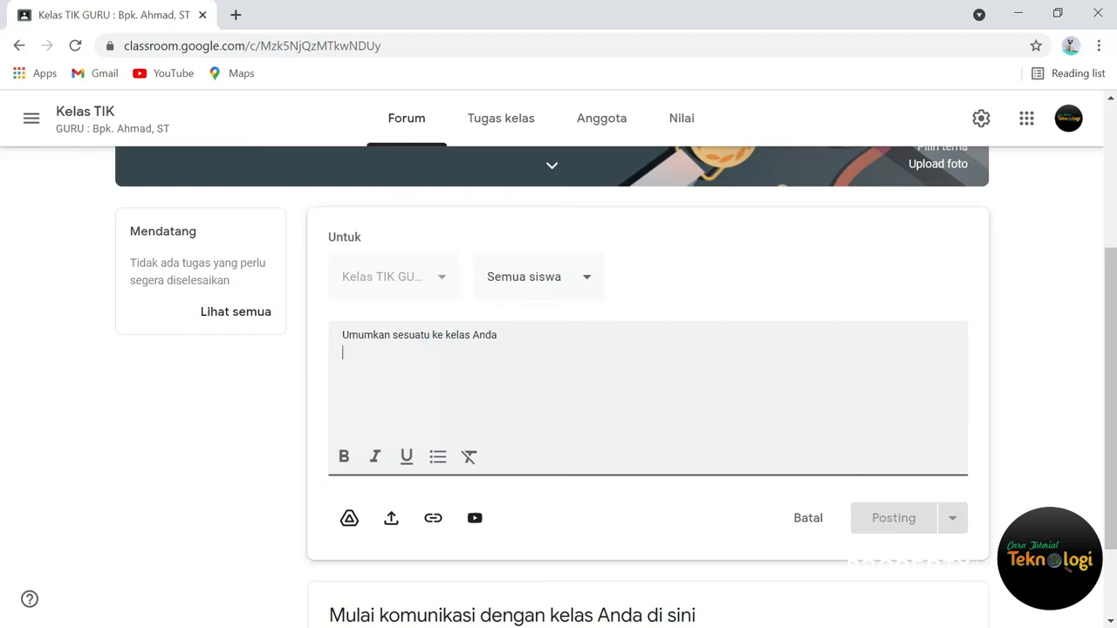
type("erimakasih kepada siswa")
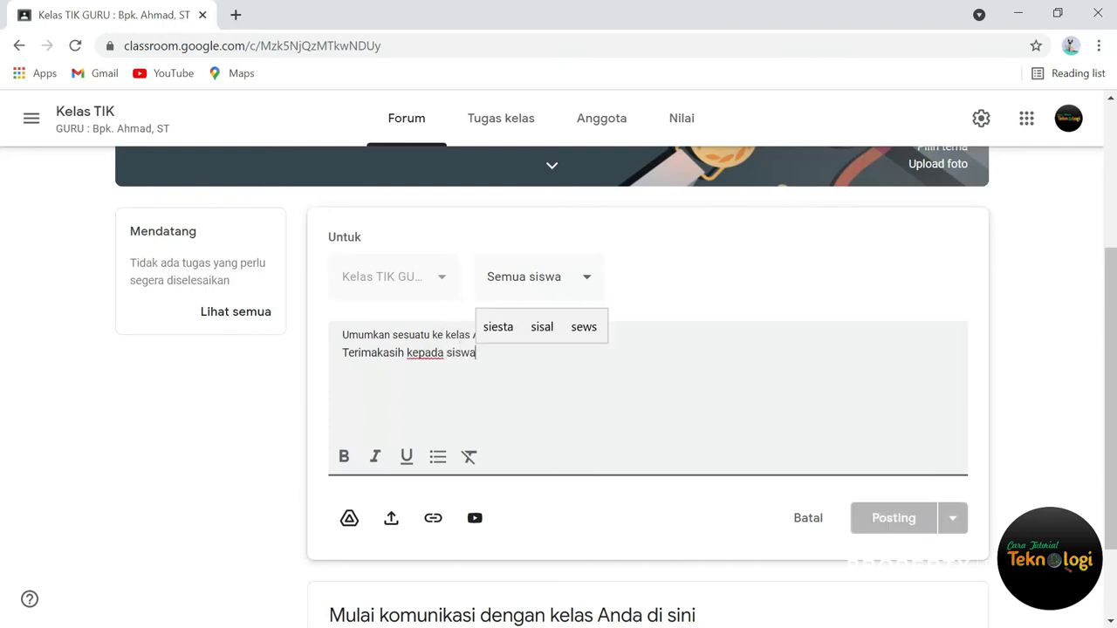
type(" yang sudah be")
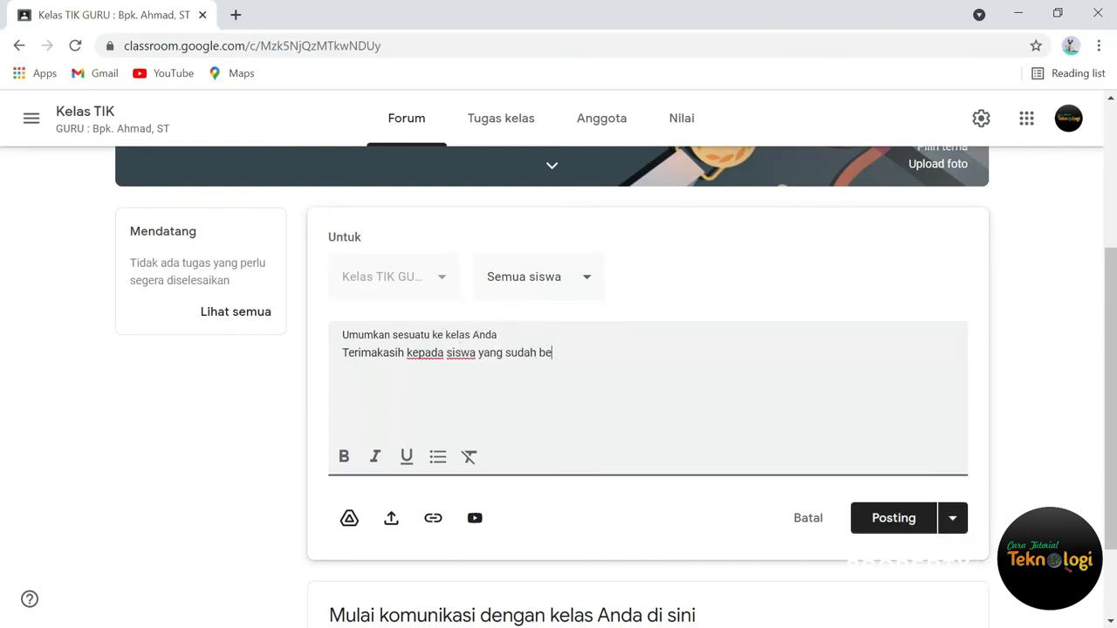
type("rgabung....")
scroll(529, 404, "down", 1)
scroll(529, 404, "up", 2)
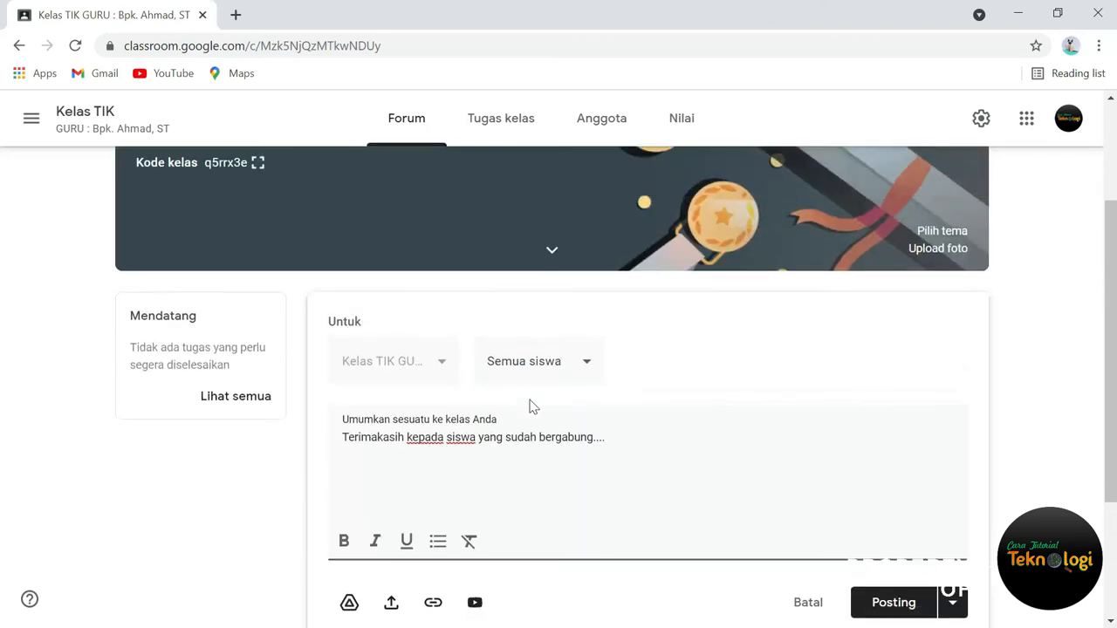
scroll(529, 404, "down", 2)
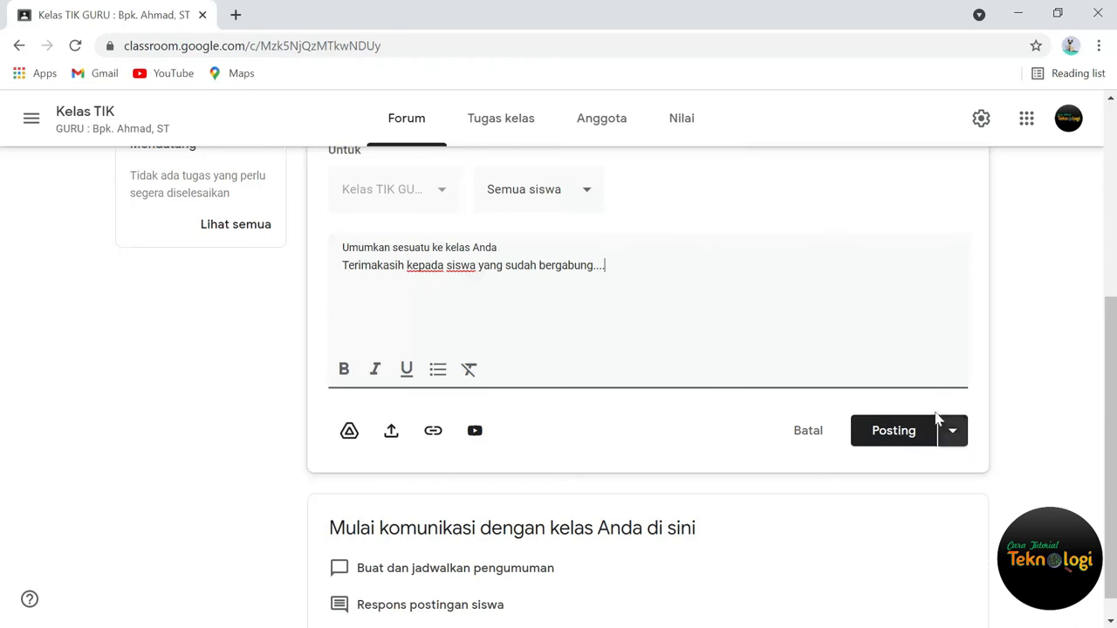
left_click(899, 433)
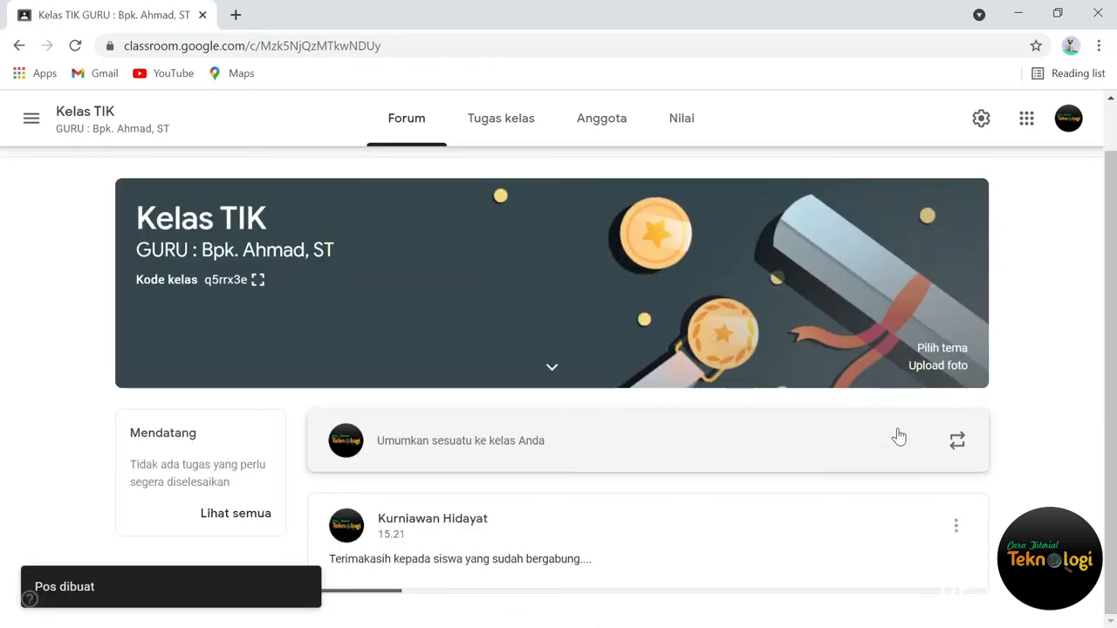
Edit the posted announcement and search for a YouTube attachment with "cara menghitung persen di excel".
scroll(702, 471, "down", 1)
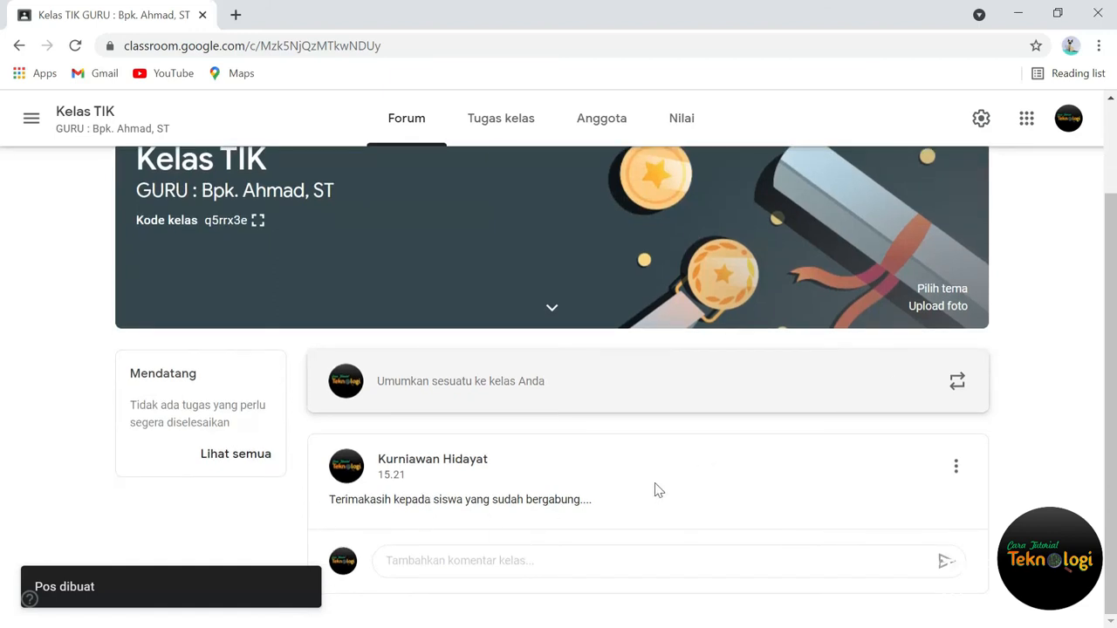
left_click(956, 469)
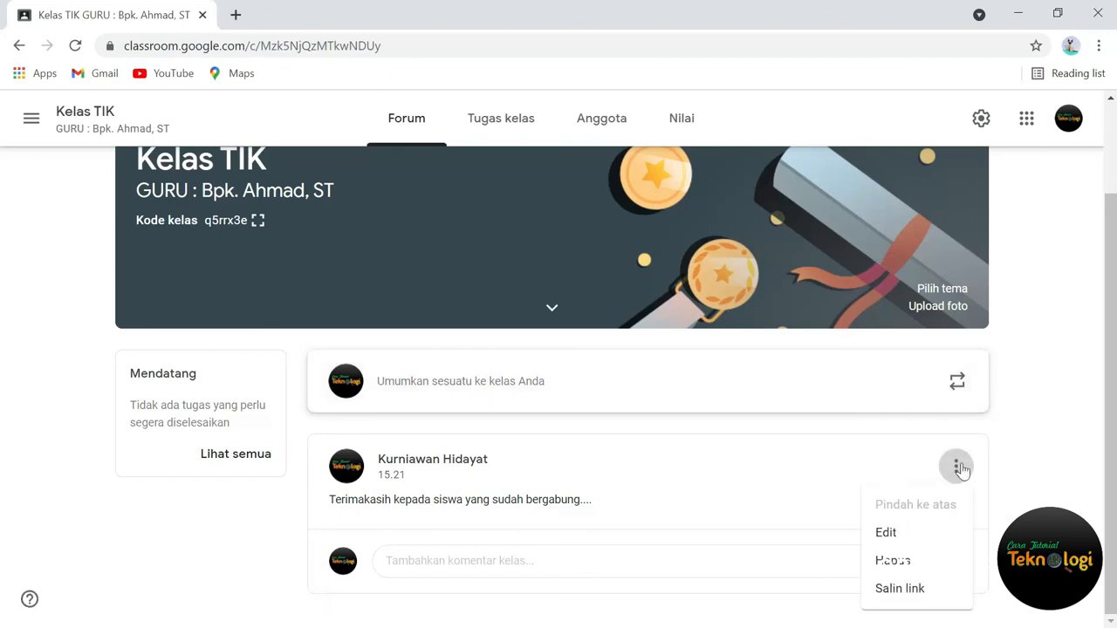
left_click(898, 539)
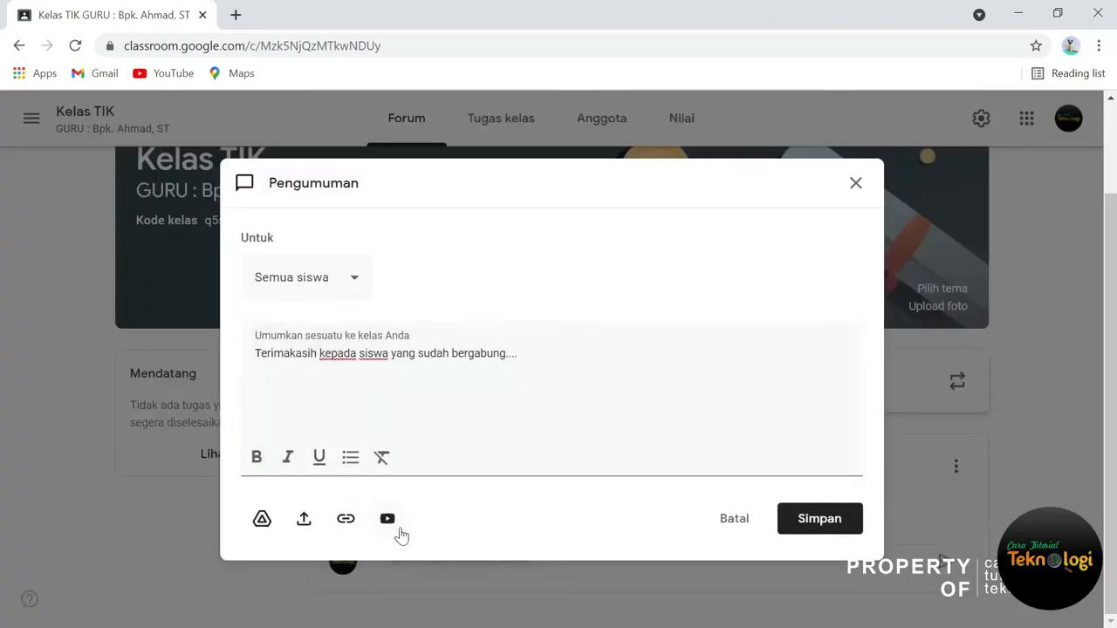
left_click(389, 526)
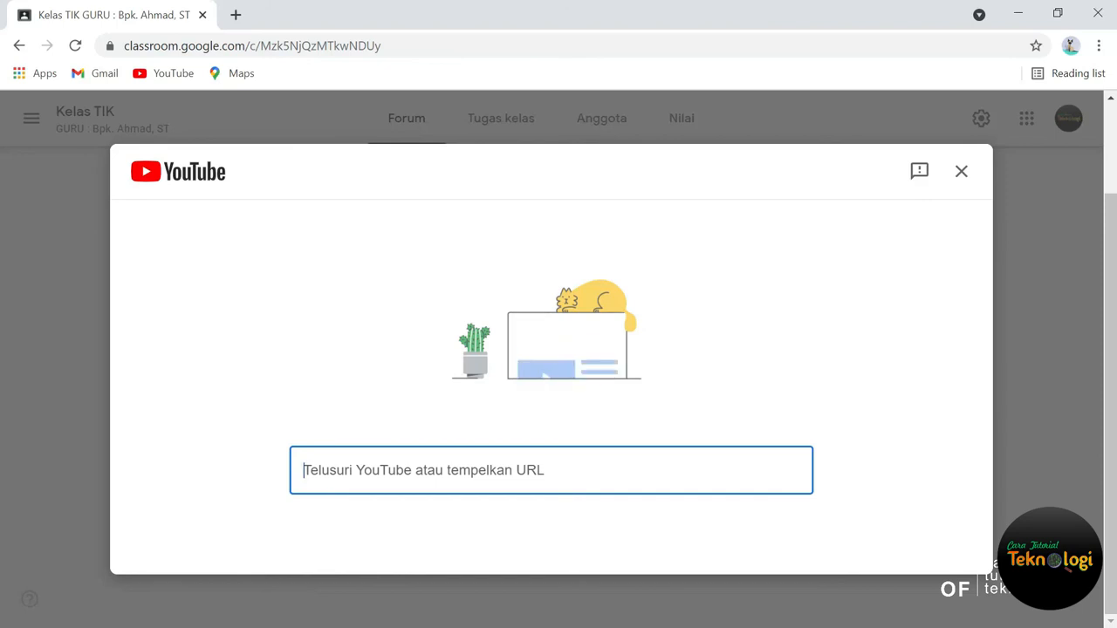
type("cara menghi")
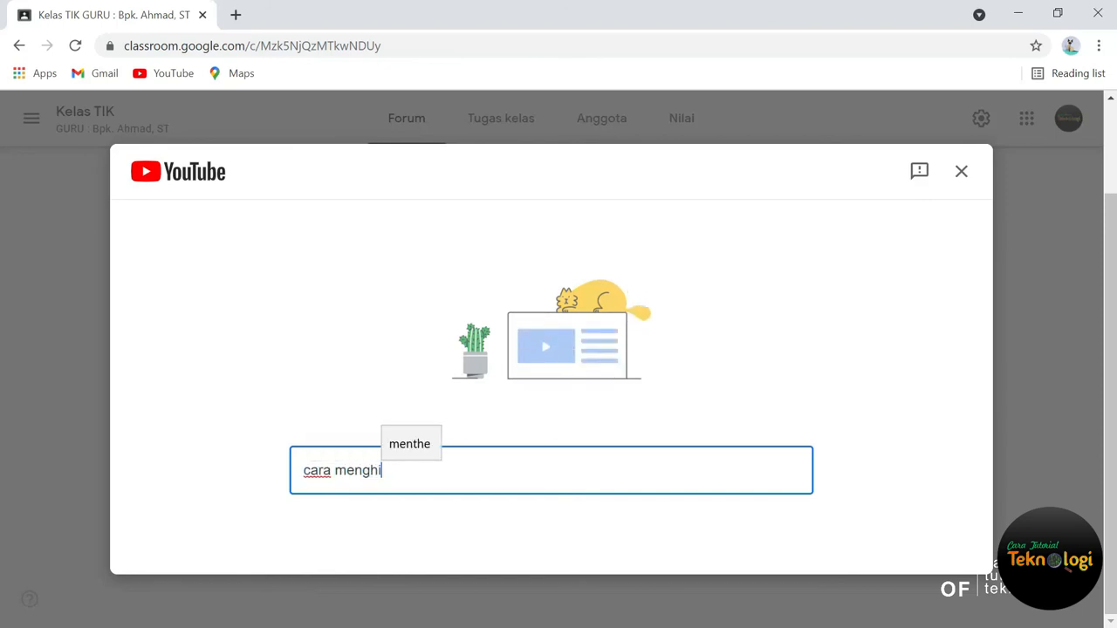
type("tung persen di excel")
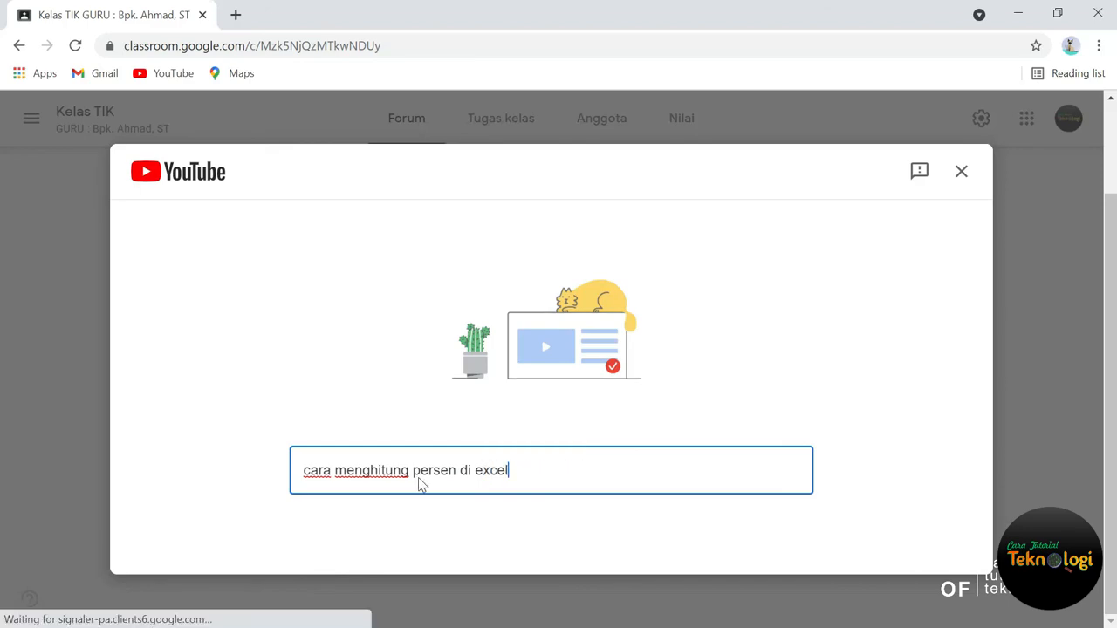
key("Return")
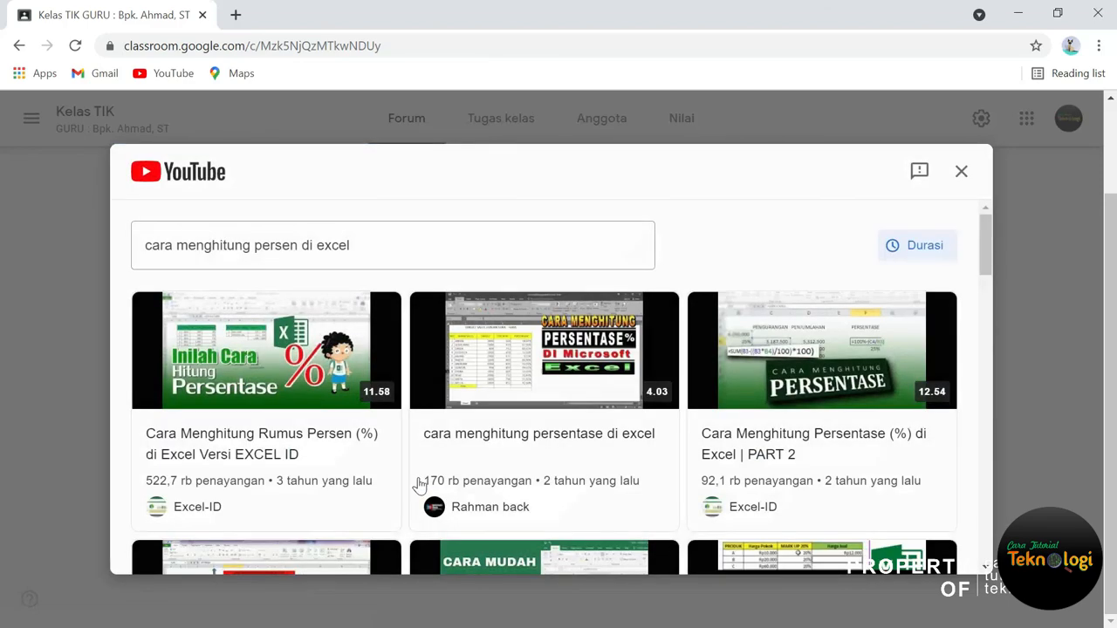
Attach the Cara Tutorial Teknologi video "CARA MENGHITUNG RUMUS PERSEN DI EXCEL SECARA OTOMATIS" to the announcement and save the edited post.
scroll(806, 312, "down", 3)
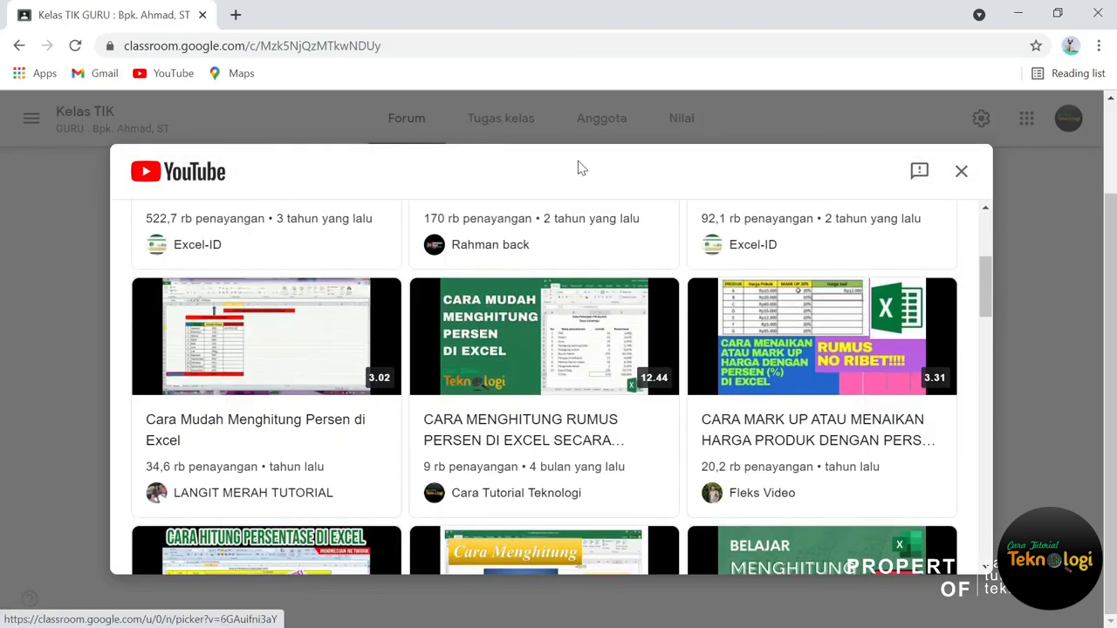
left_click(562, 422)
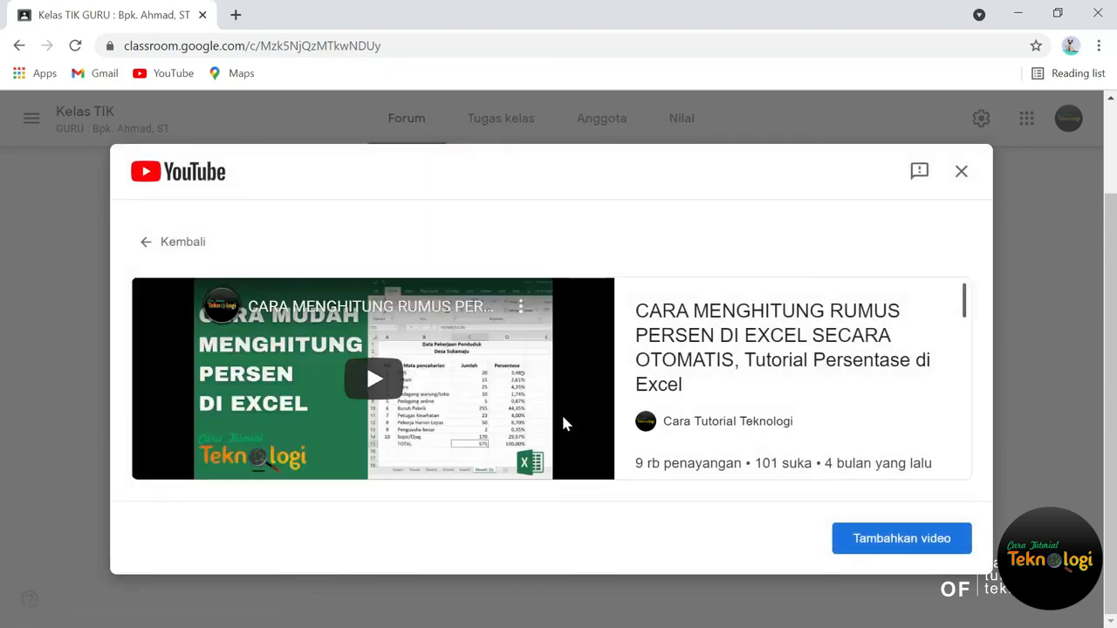
left_click(890, 545)
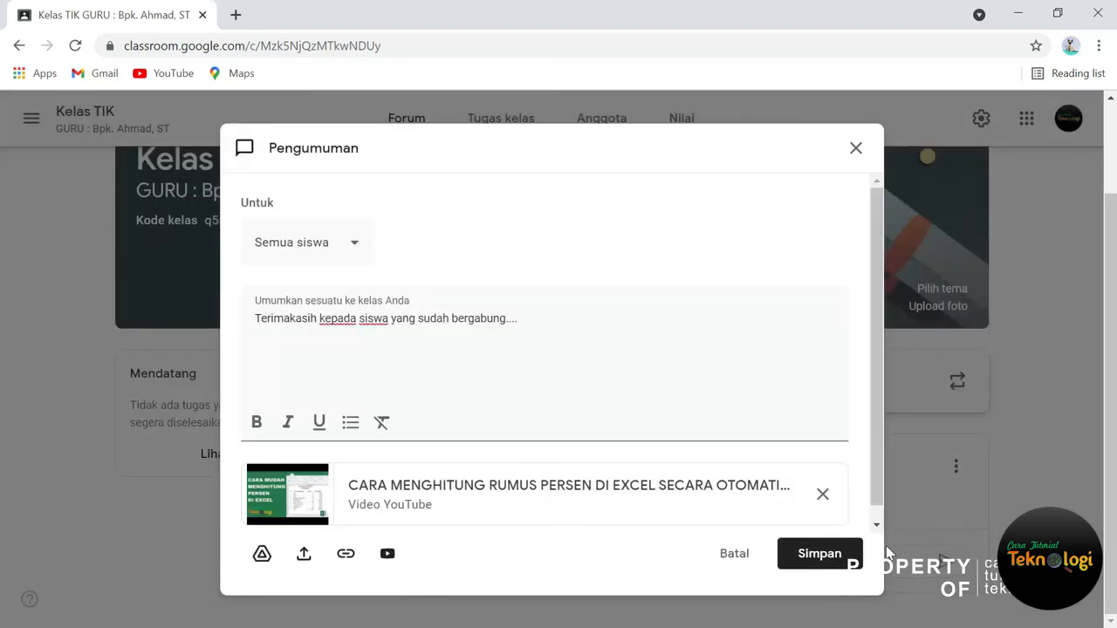
left_click(836, 559)
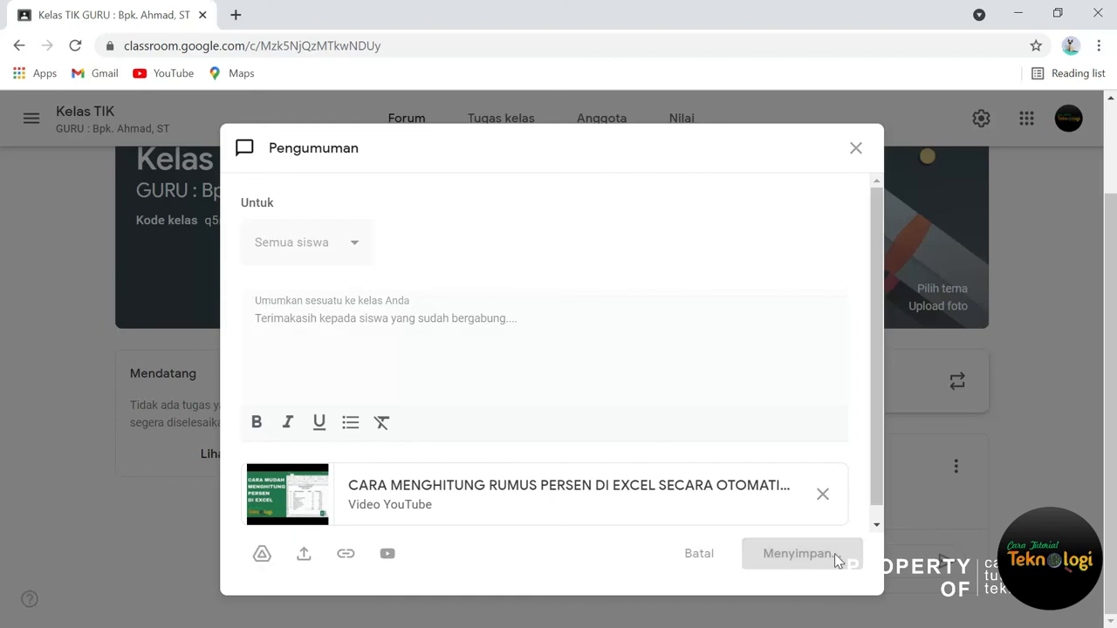
scroll(835, 560, "down", 1)
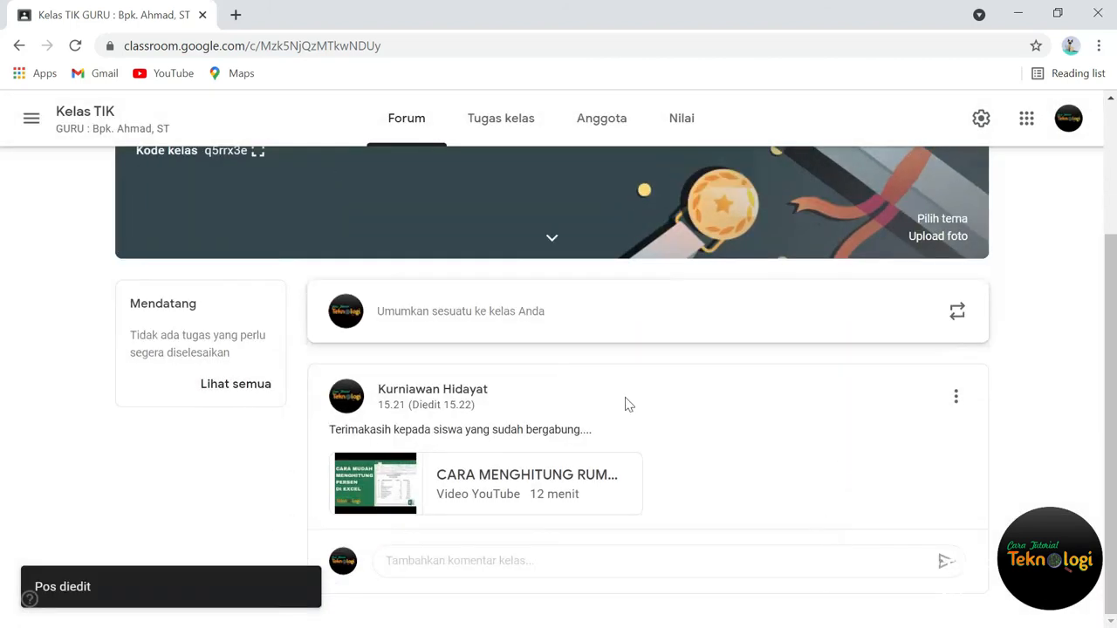